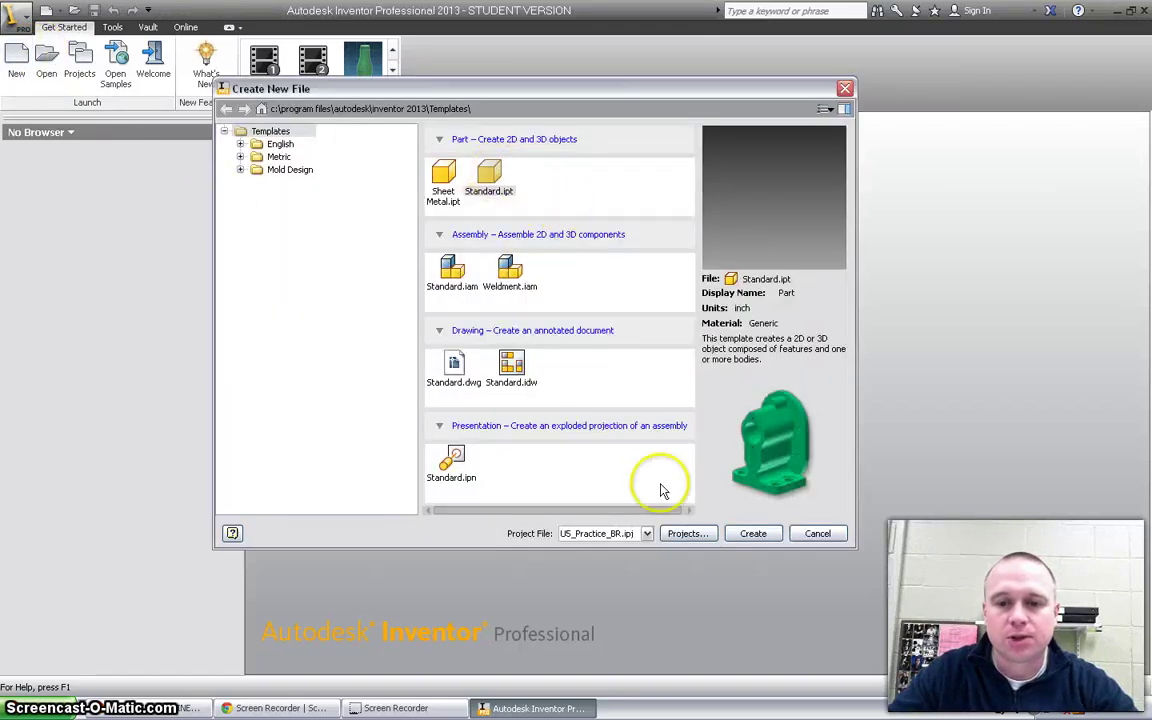
Create a new part from the Standard.ipt template and start a 2D sketch on the front (XY) plane
click(756, 533)
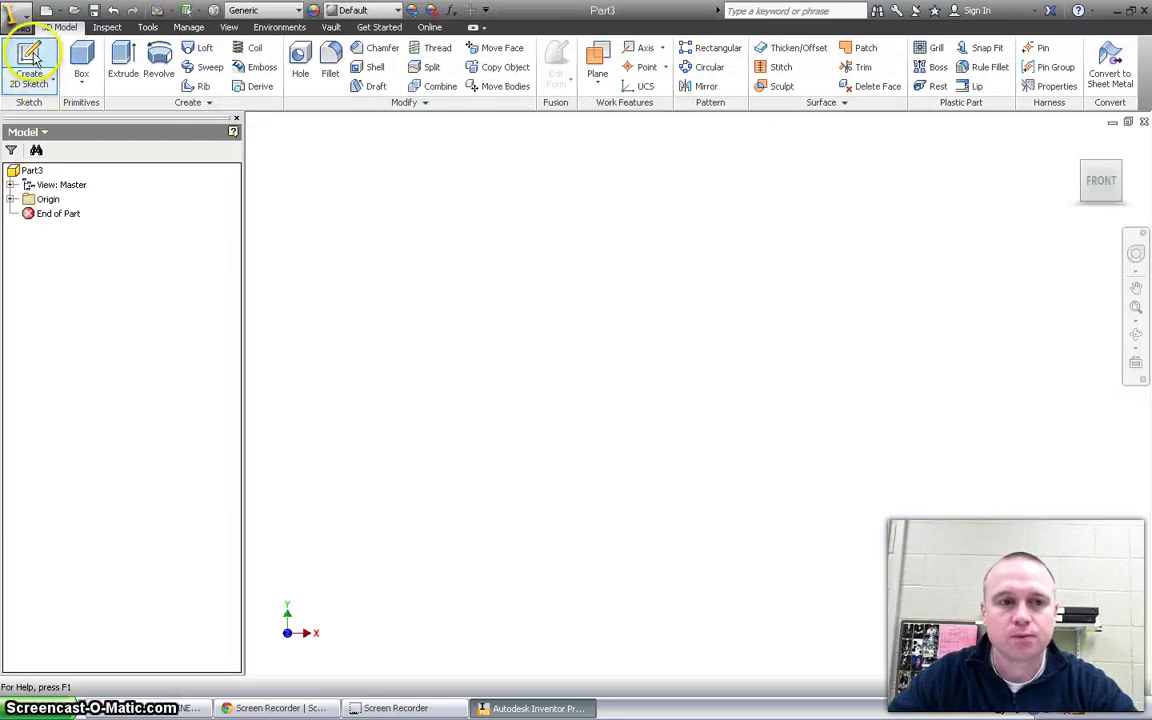
click(35, 57)
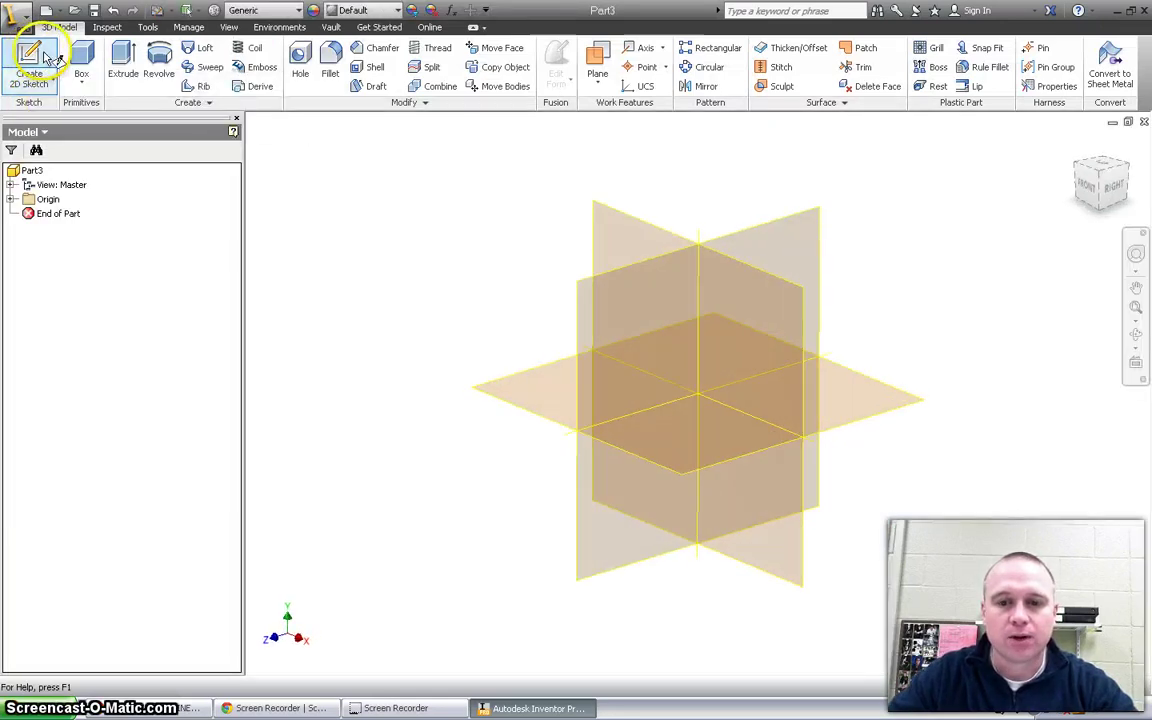
click(796, 340)
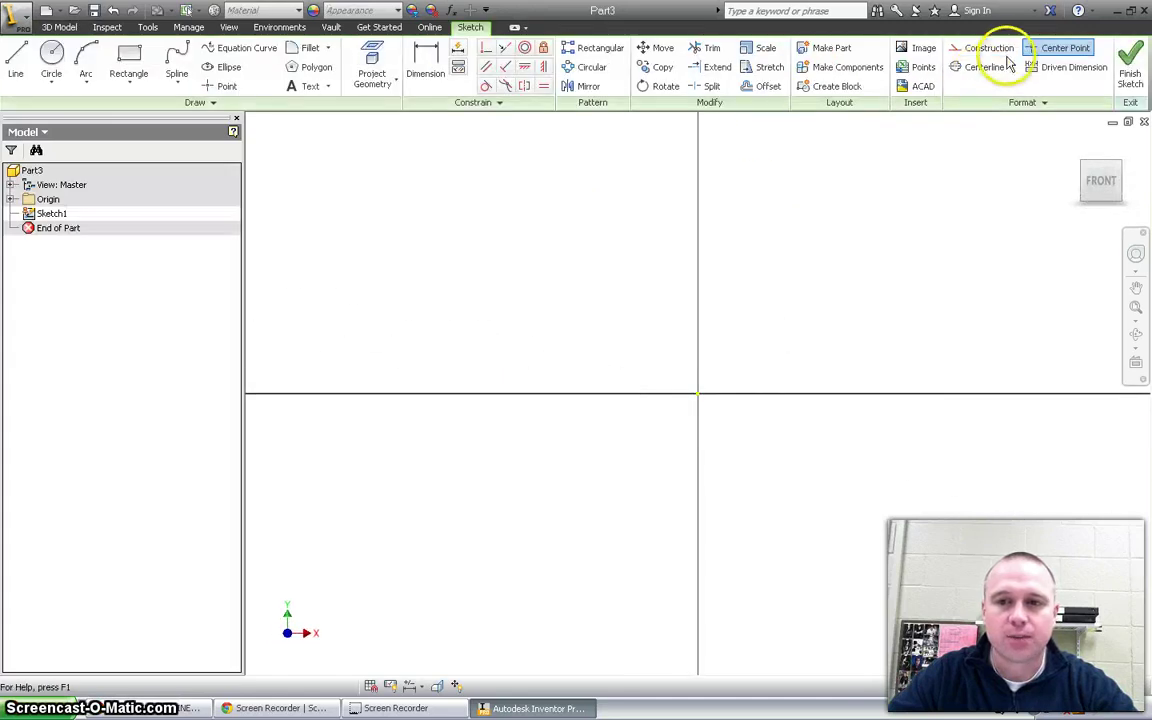
Draw a horizontal construction line starting at the origin and running in the positive X direction
click(15, 62)
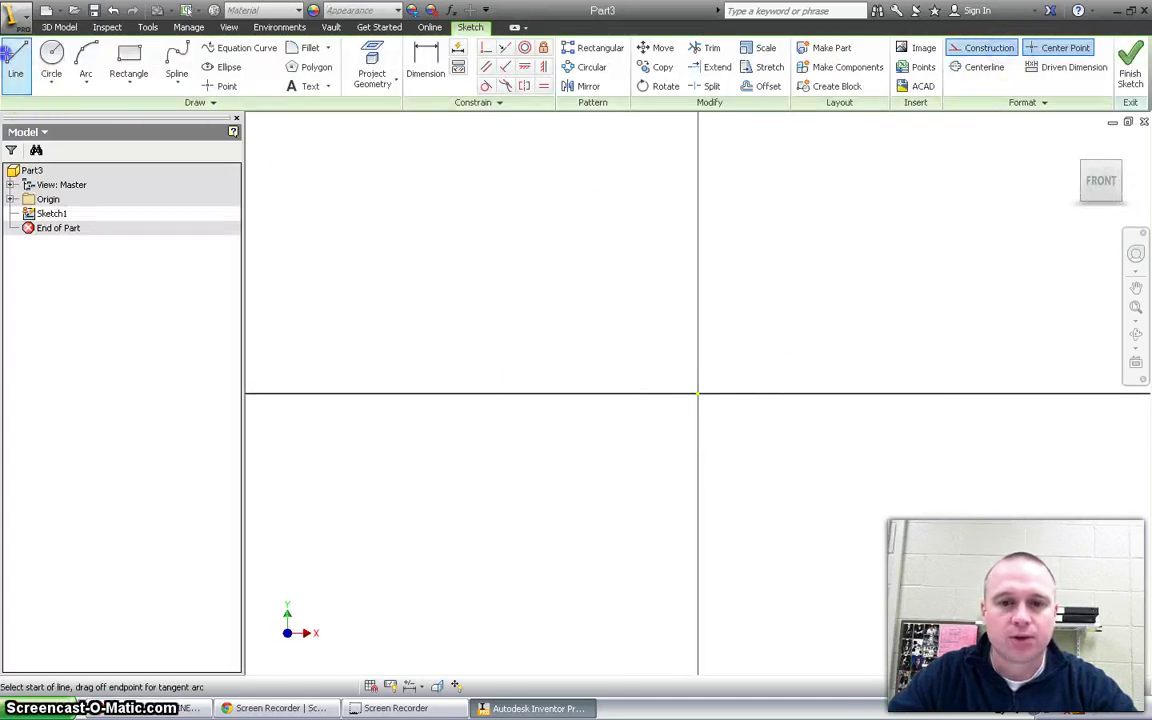
click(697, 393)
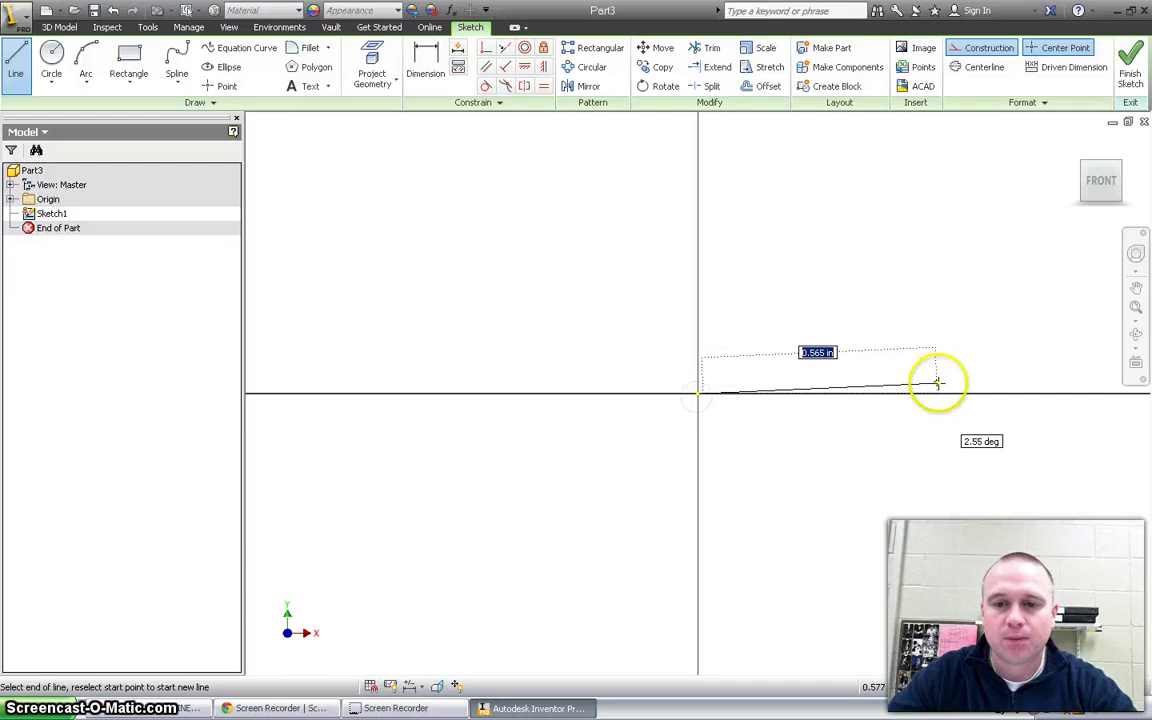
click(968, 393)
key(Escape)
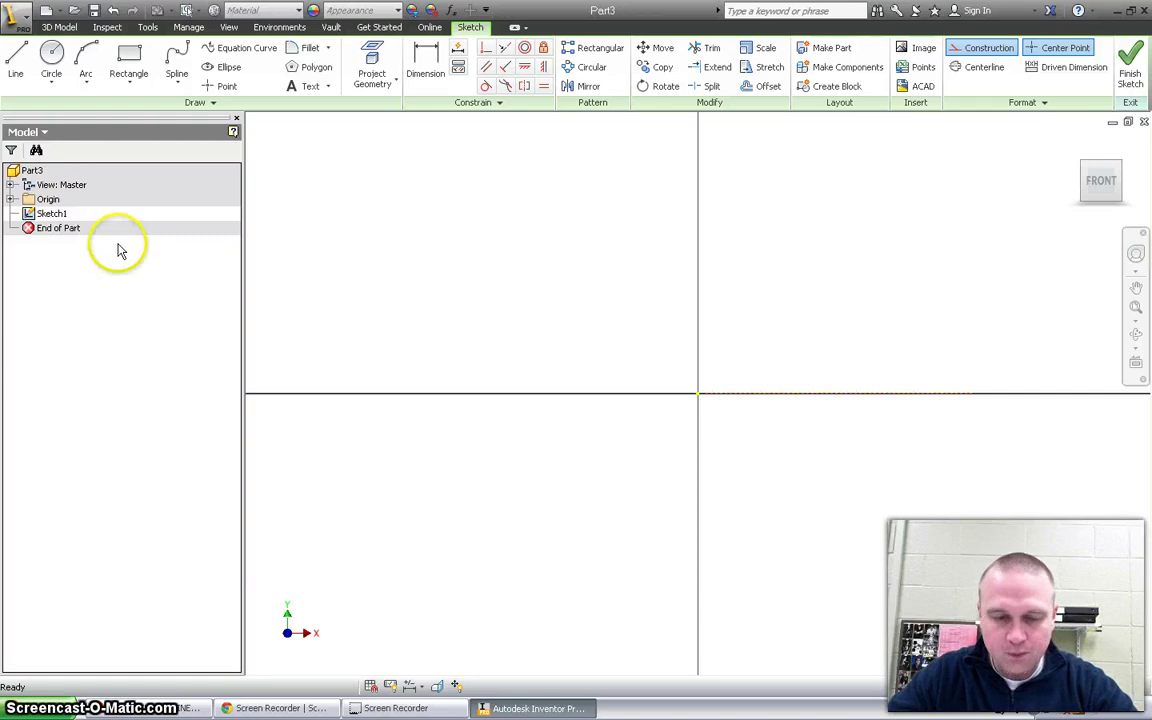
Place a sketch point directly above the origin and dimension it 0.375 in vertically from the origin
click(205, 88)
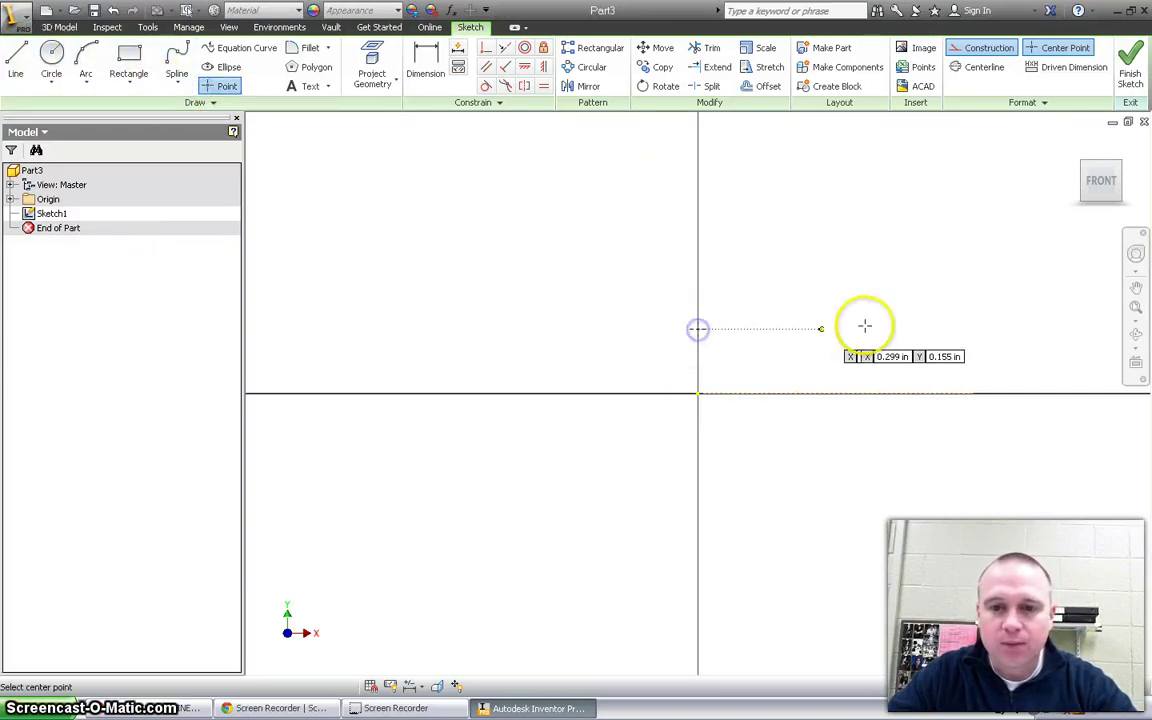
click(425, 70)
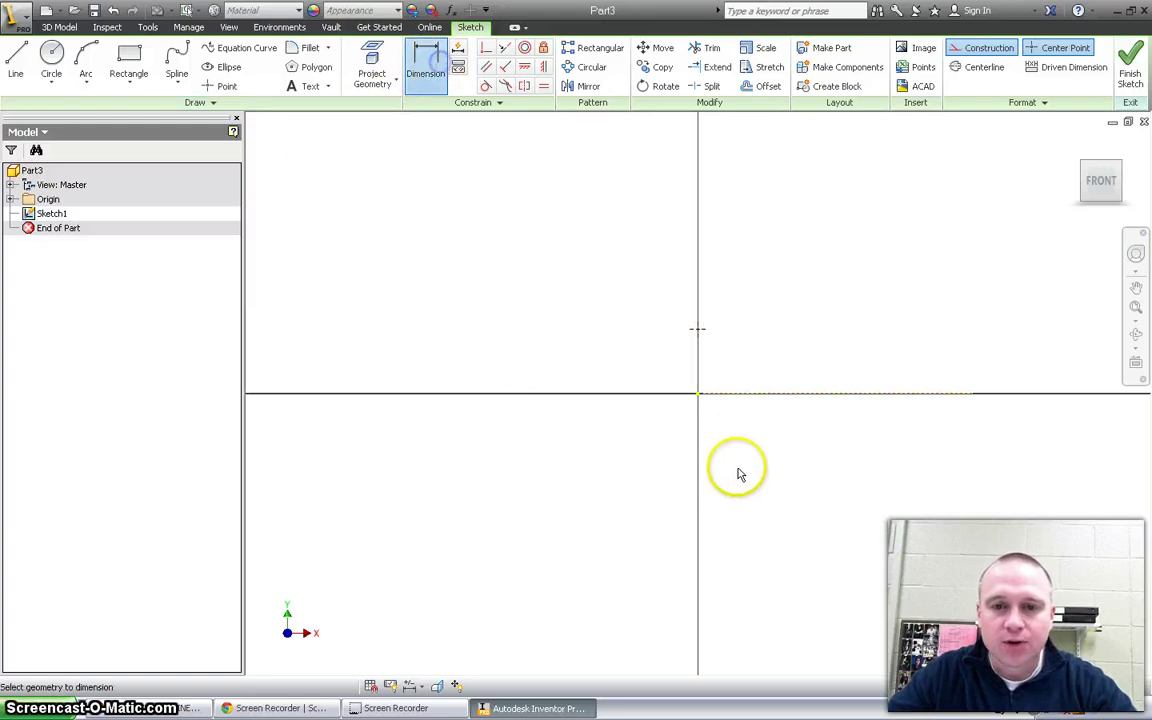
click(698, 331)
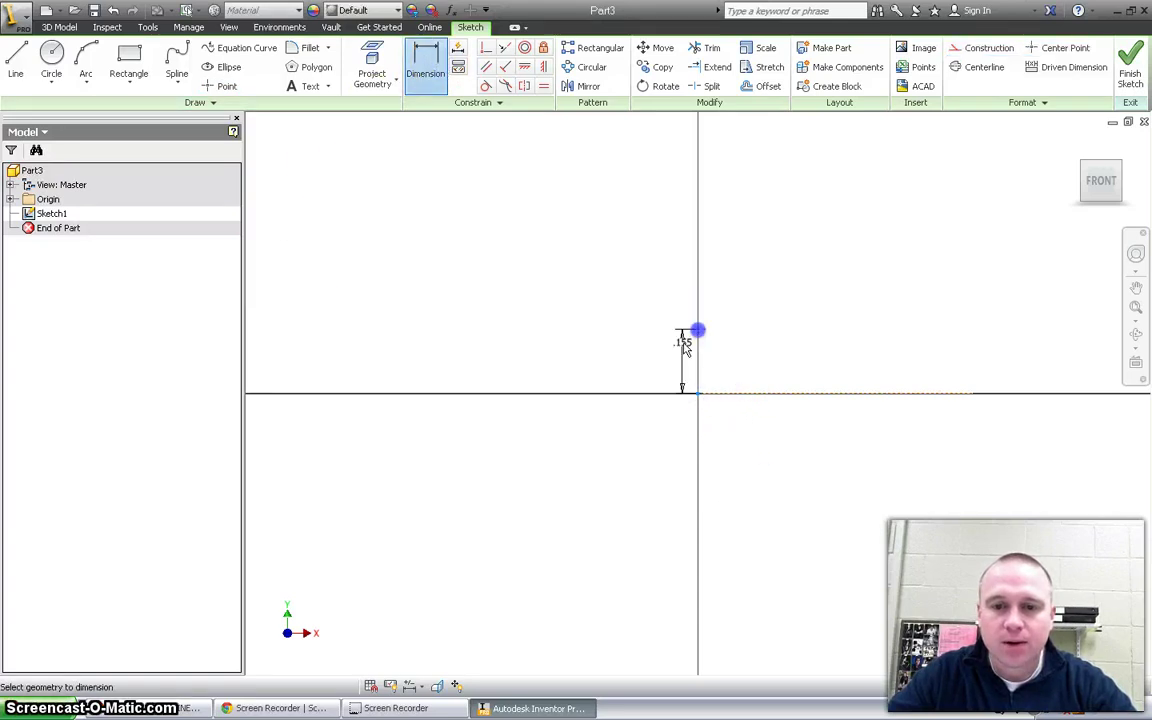
click(638, 366)
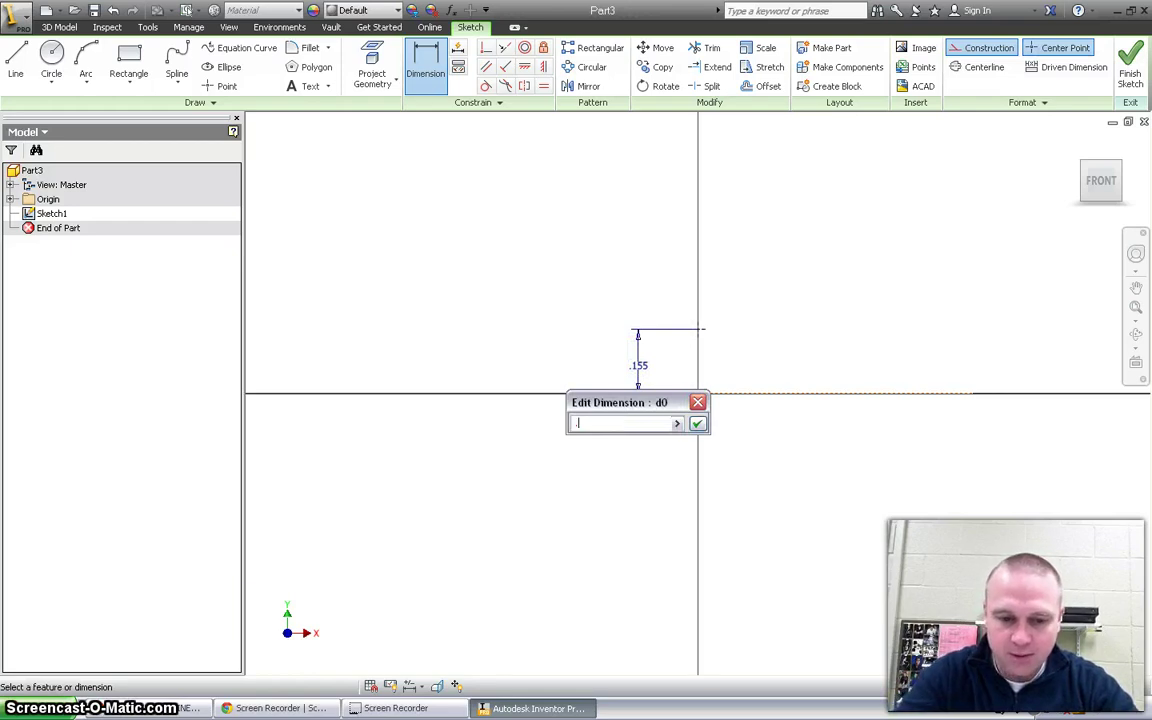
key(Return)
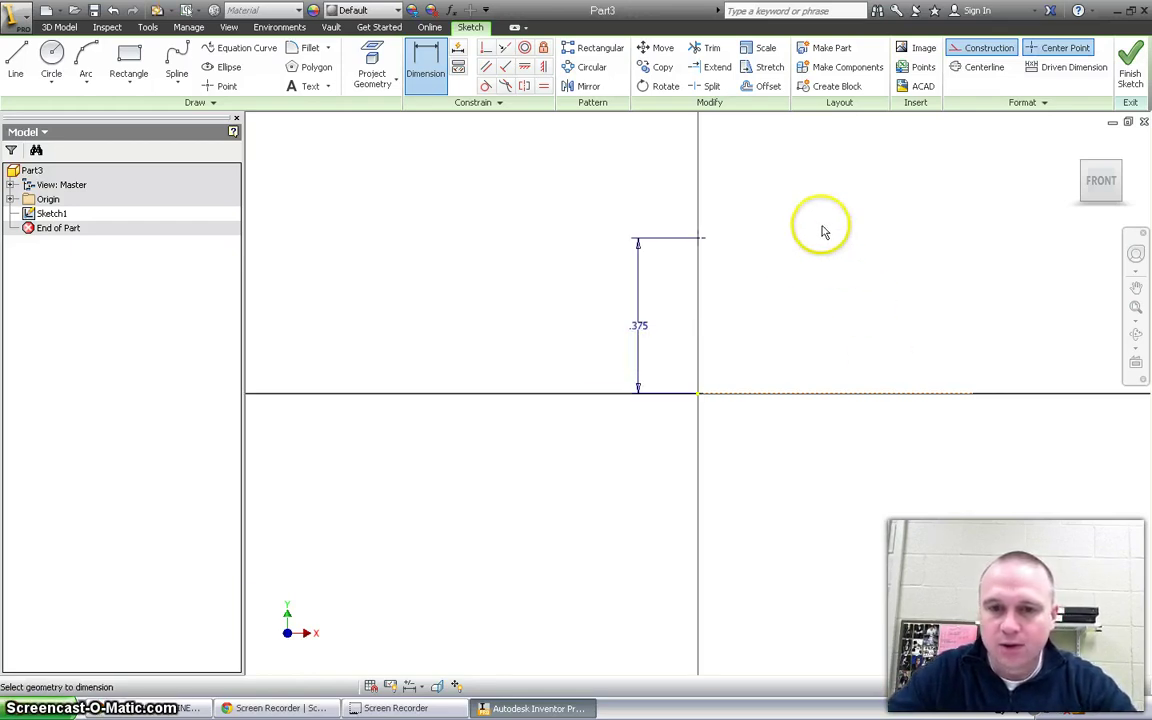
With construction style off, draw a 0.625 in line straight up from the point, followed by a 0.5 in horizontal line in positive X
scroll(470, 393, down, 2)
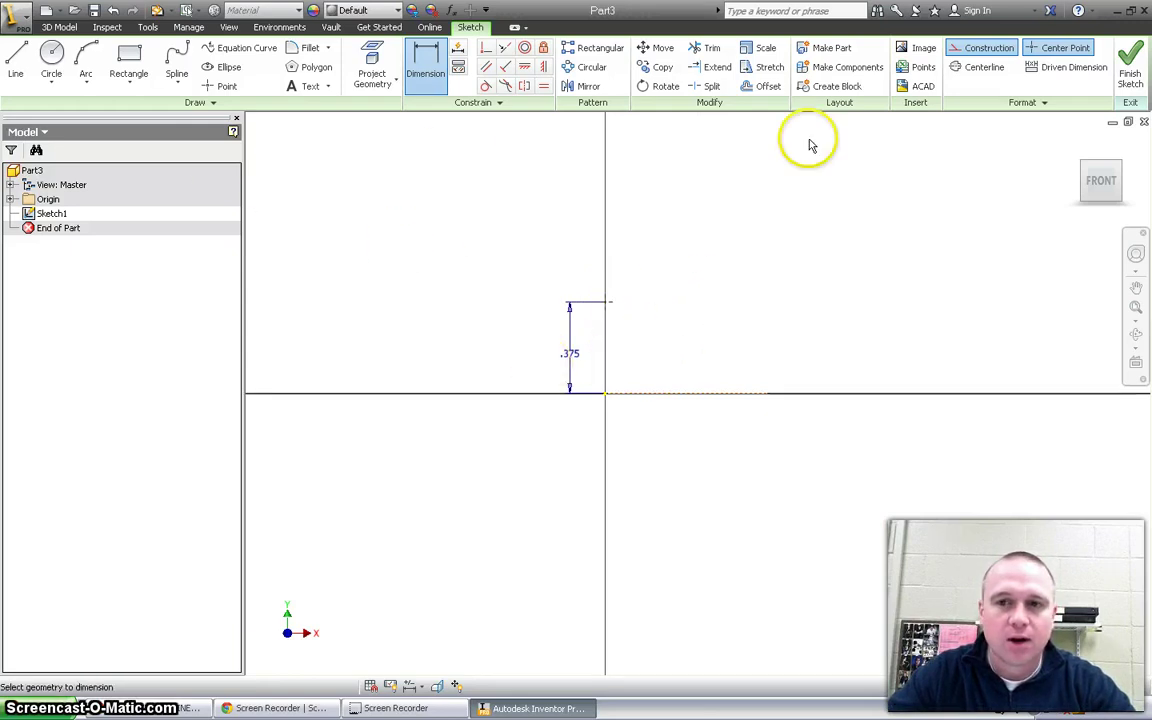
click(982, 47)
click(18, 58)
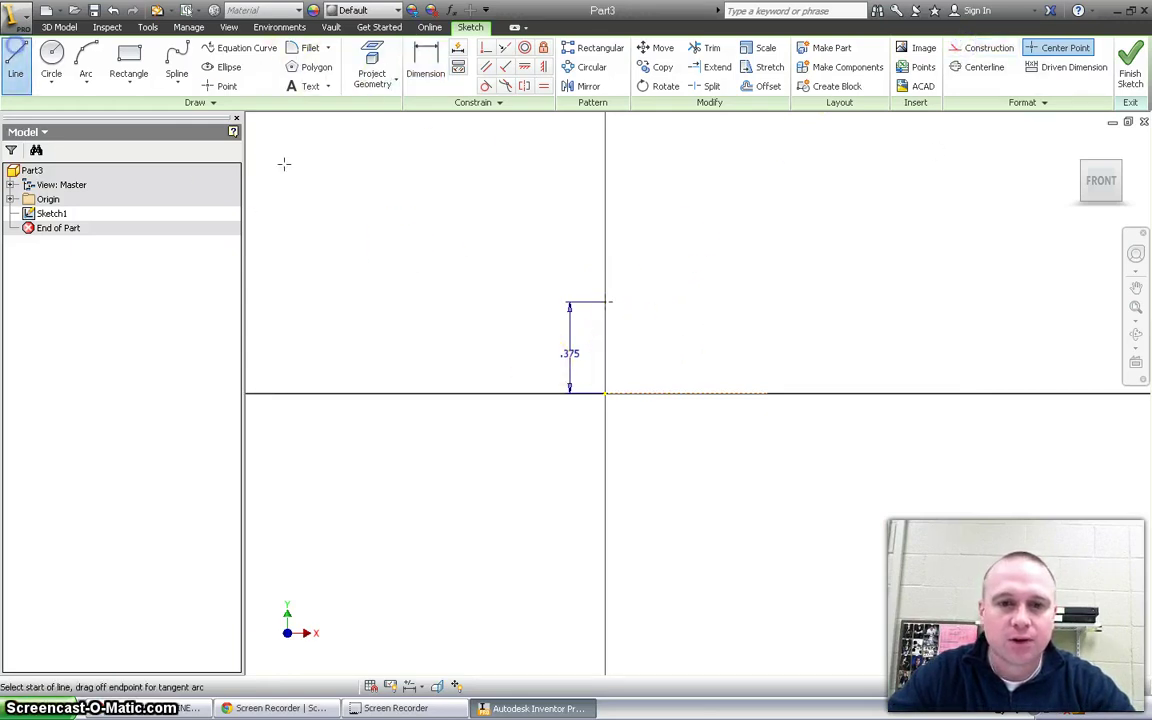
click(605, 301)
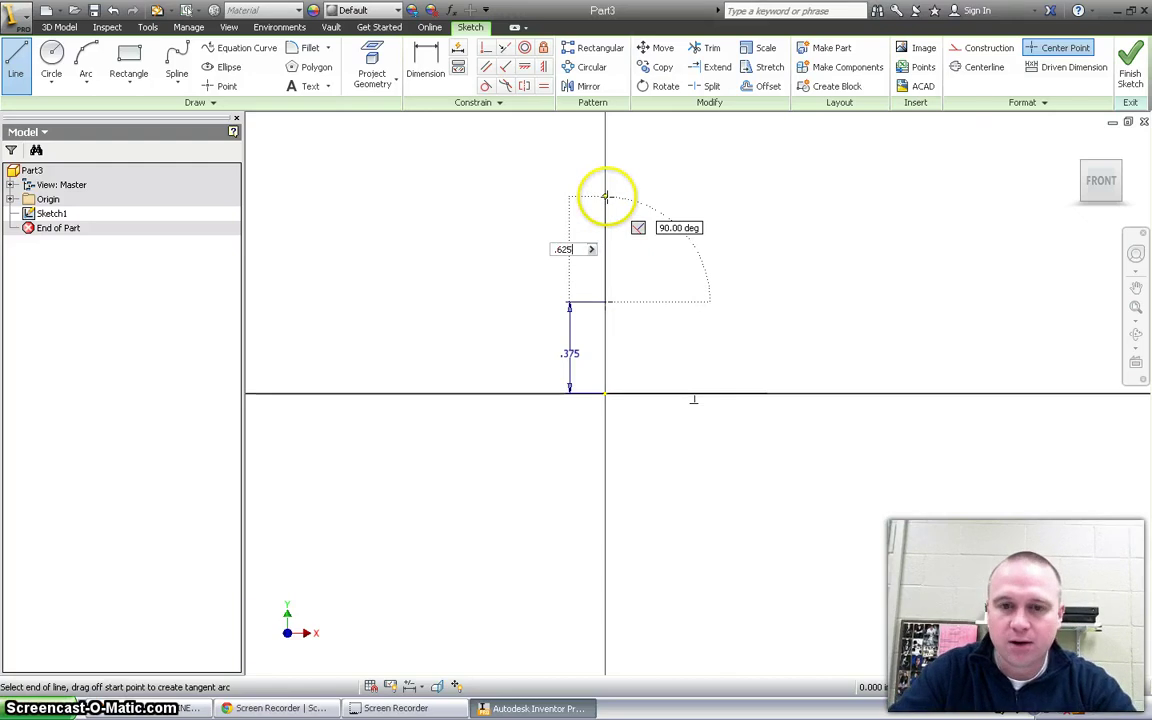
key(Return)
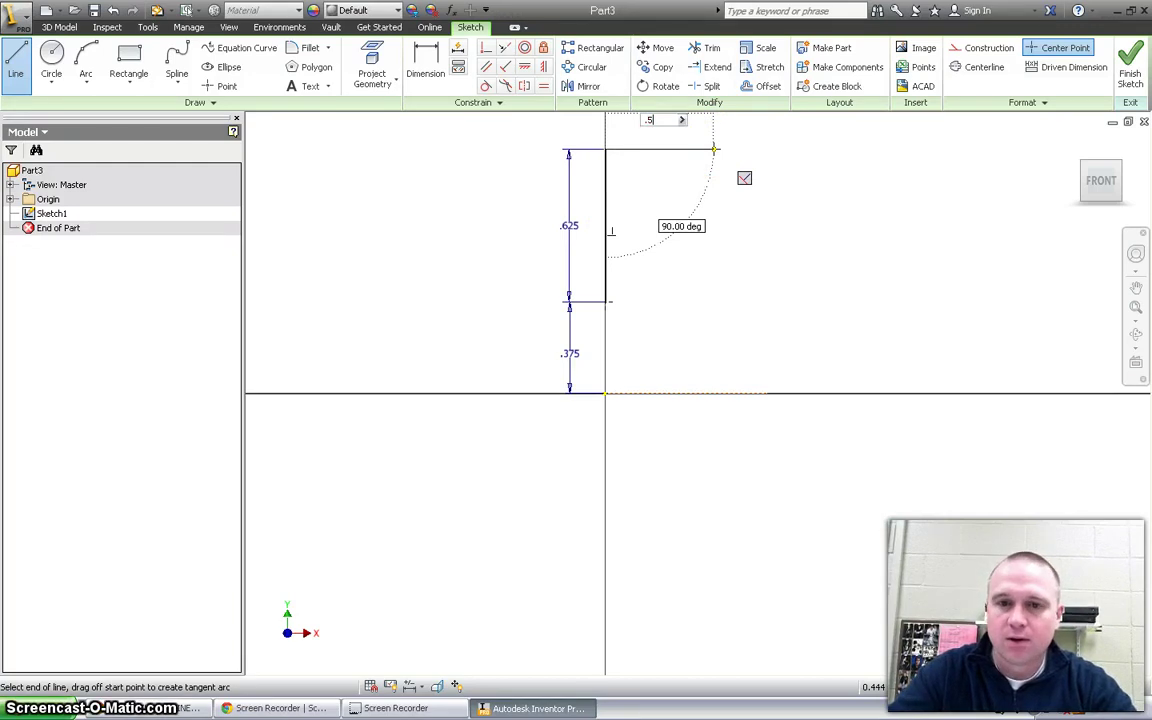
key(Return)
Continue the profile 1.125 in up and 0.5 in across, then close it down to the starting point's level and back to that point
scroll(663, 300, up, 3)
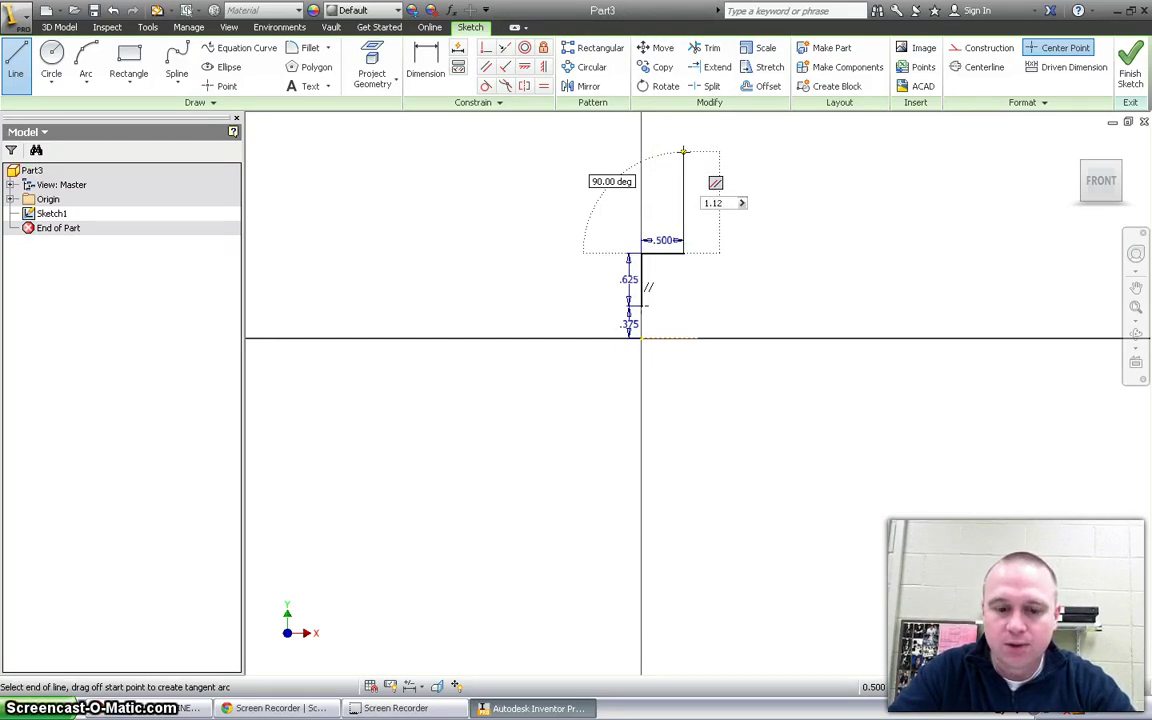
text(1.125)
key(Return)
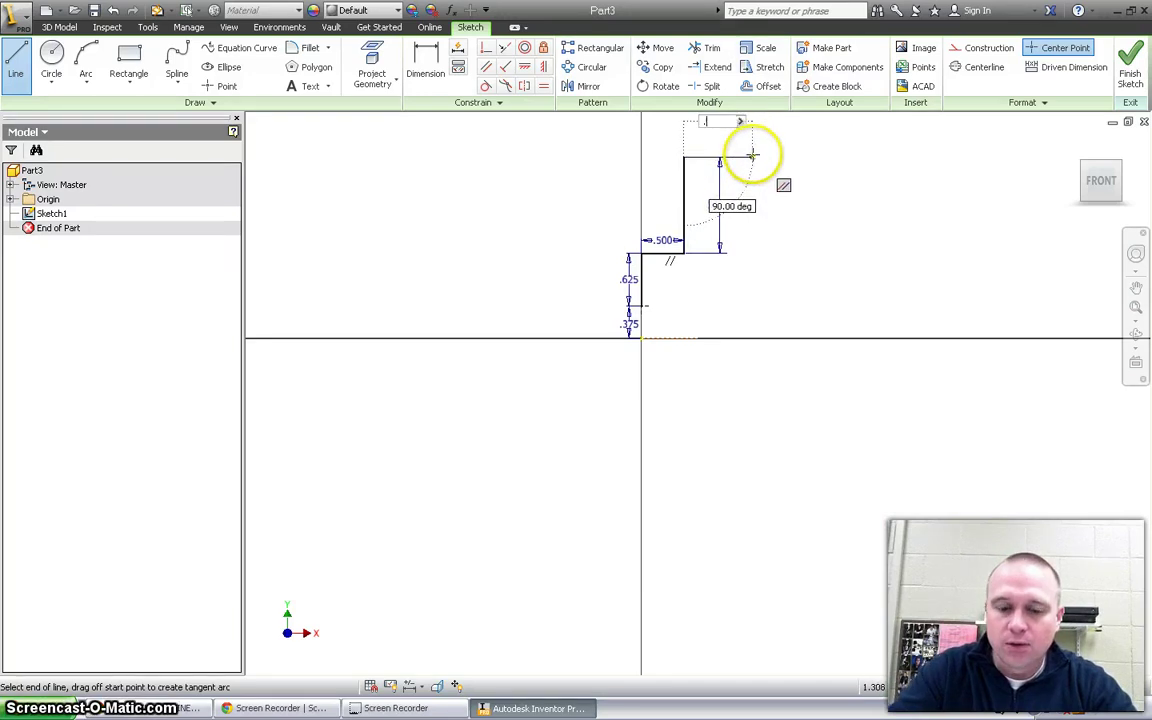
text(.5)
key(Return)
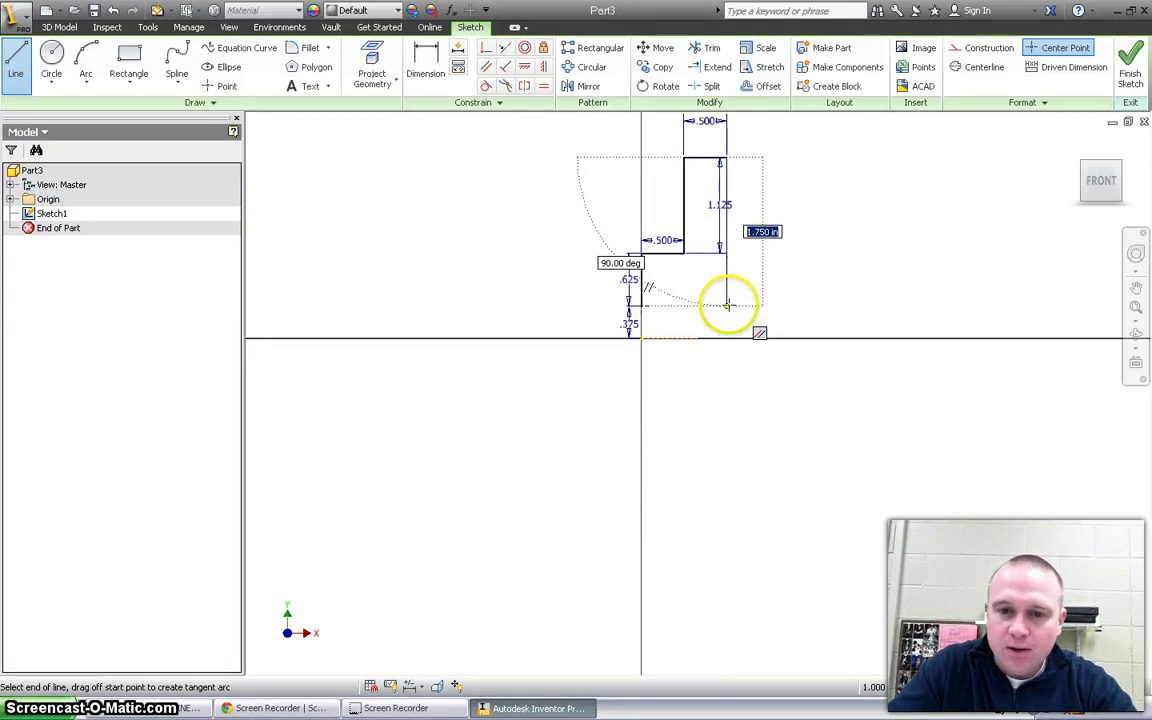
click(727, 305)
click(641, 305)
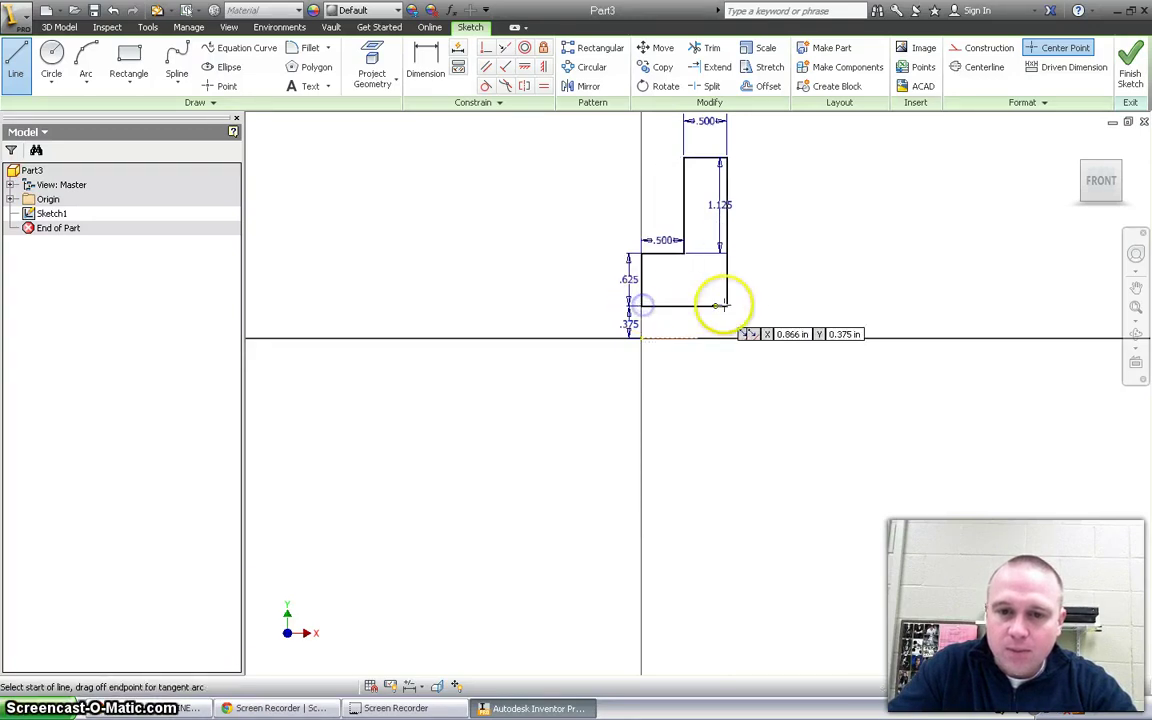
key(Escape)
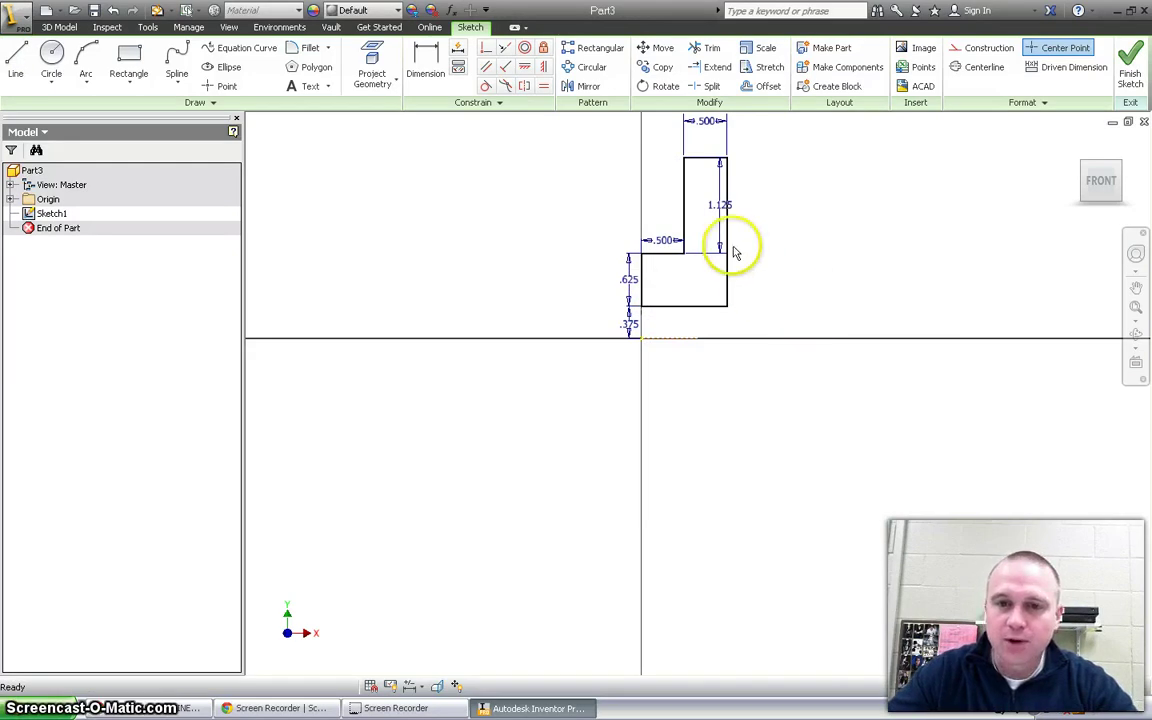
Finish the sketch and revolve the stepped profile a full turn about the construction line
click(1128, 64)
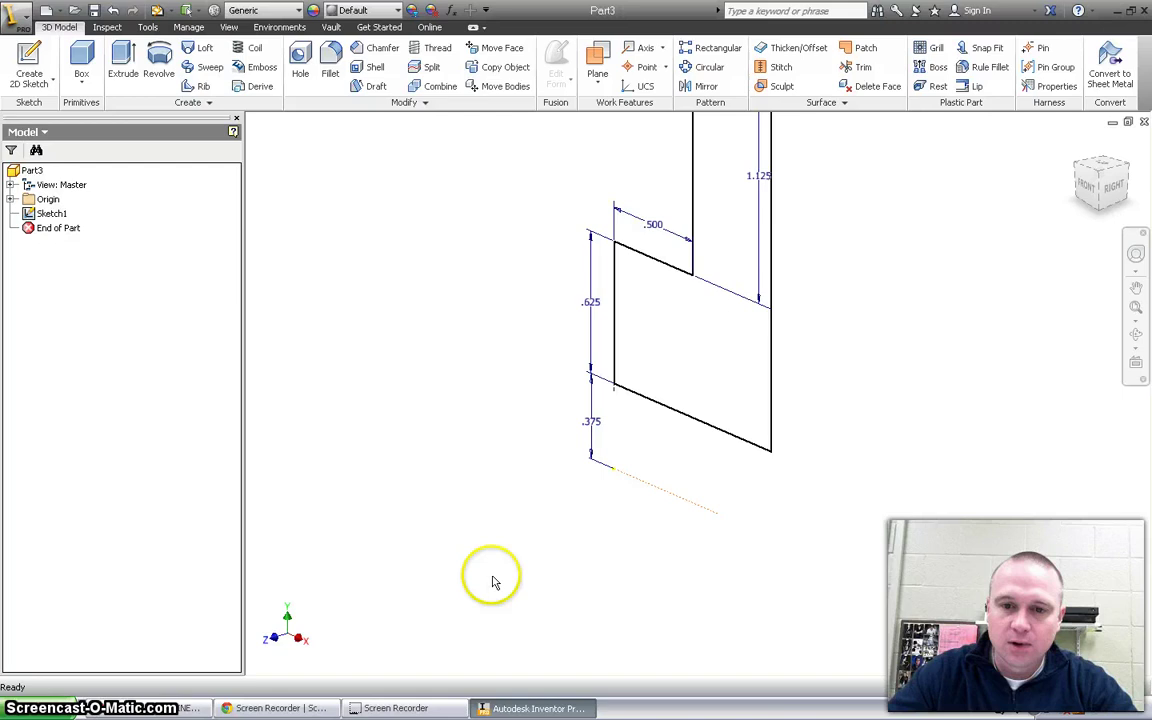
scroll(702, 398, up, 2)
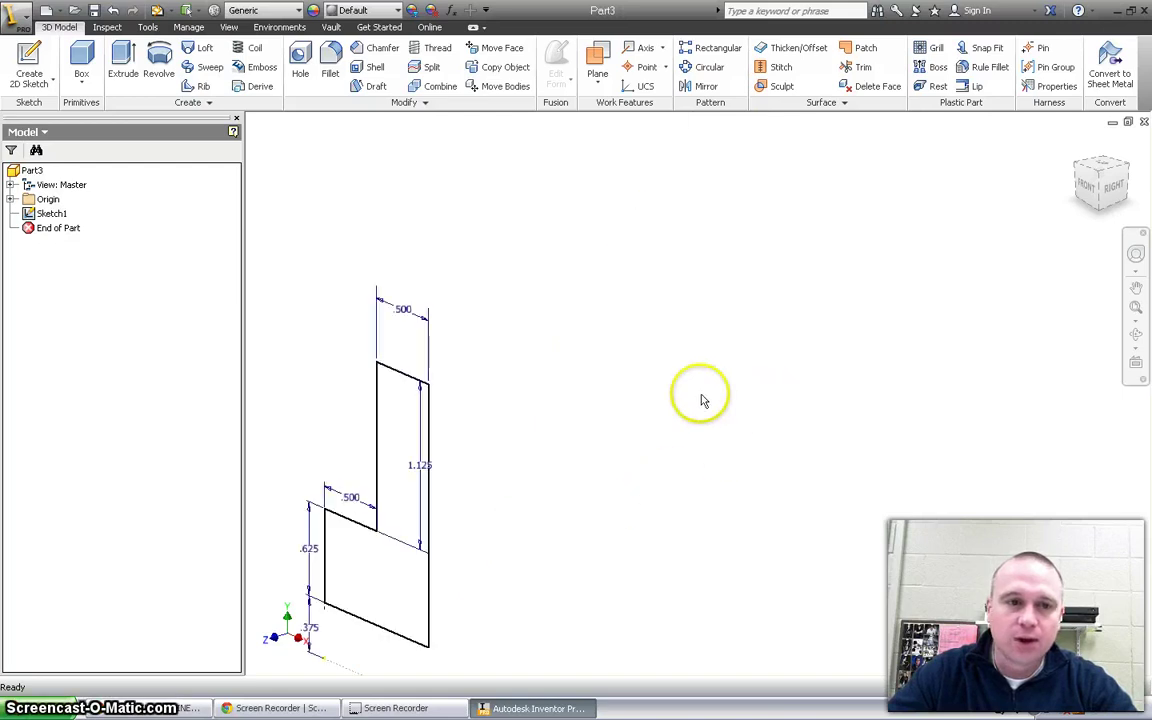
scroll(629, 484, down, 3)
scroll(620, 483, up, 3)
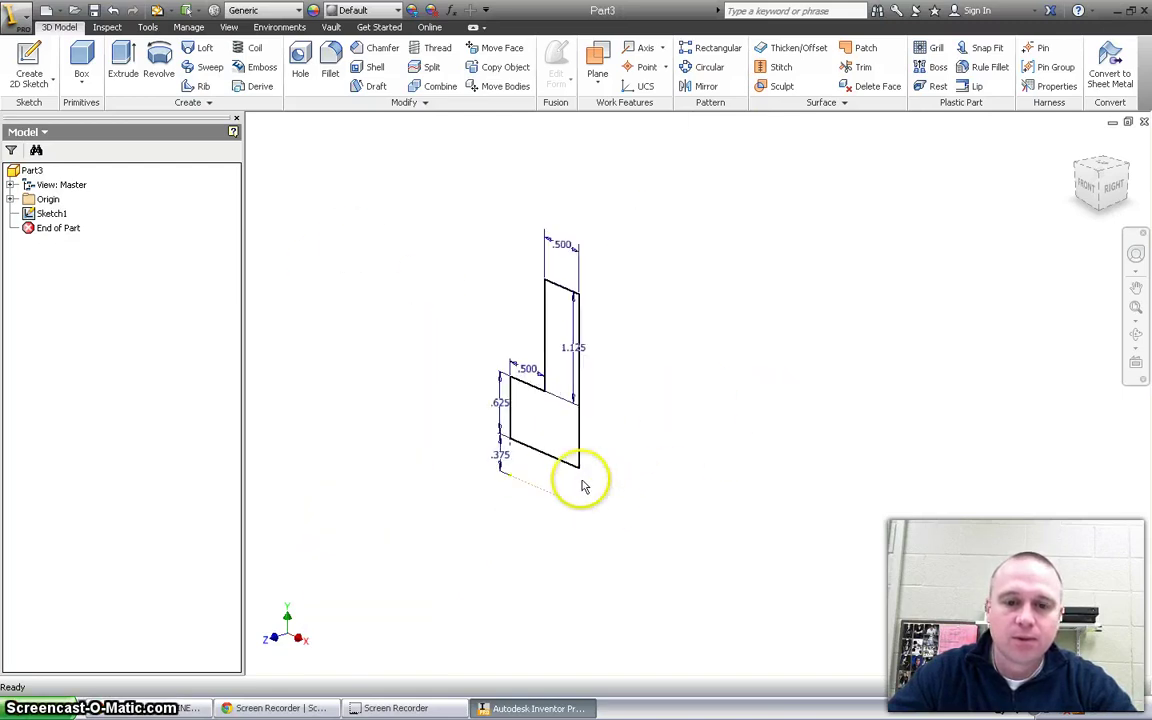
click(159, 62)
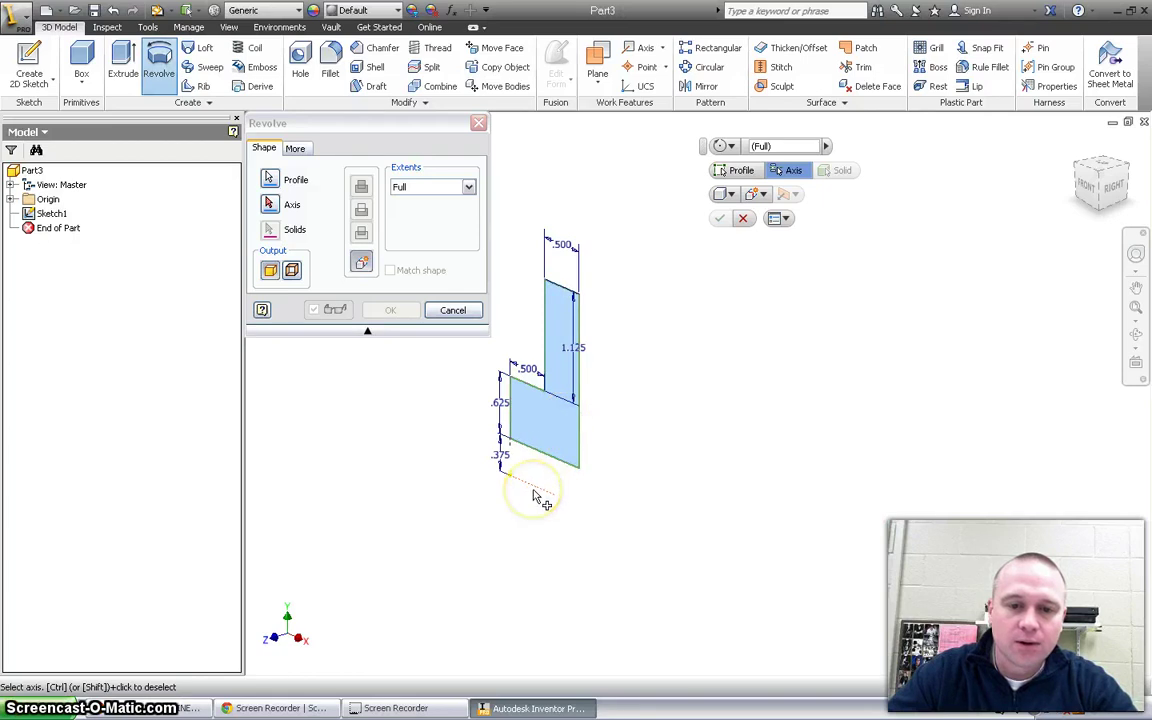
click(269, 204)
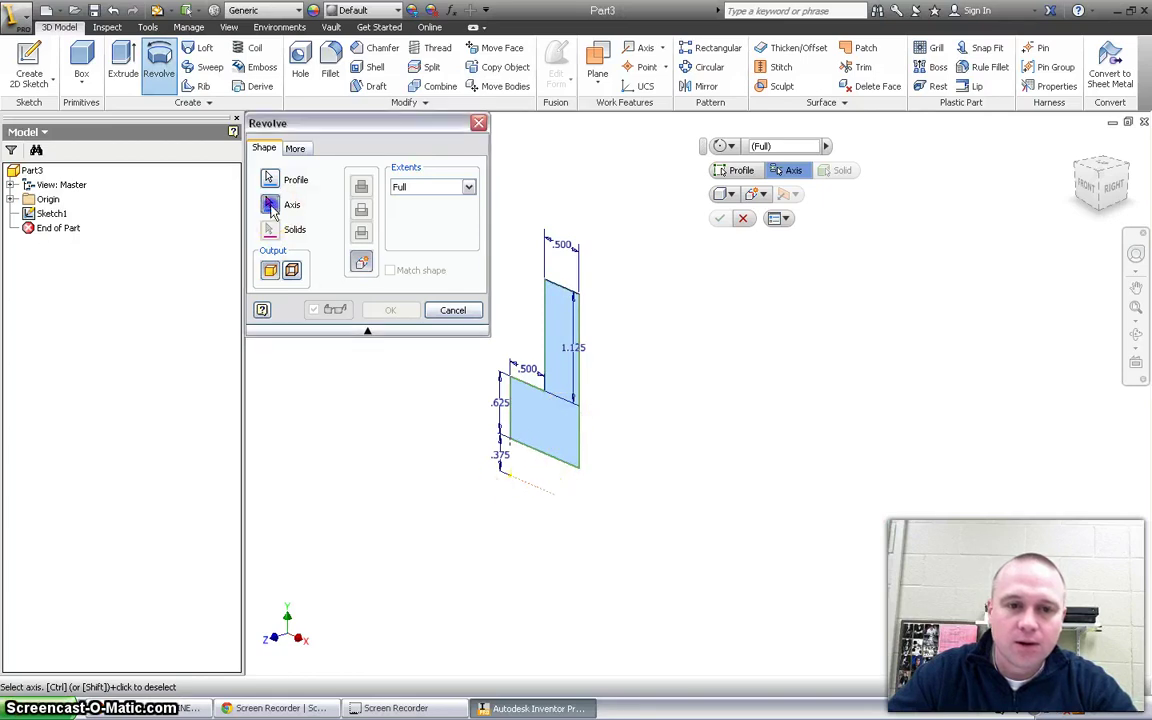
click(520, 488)
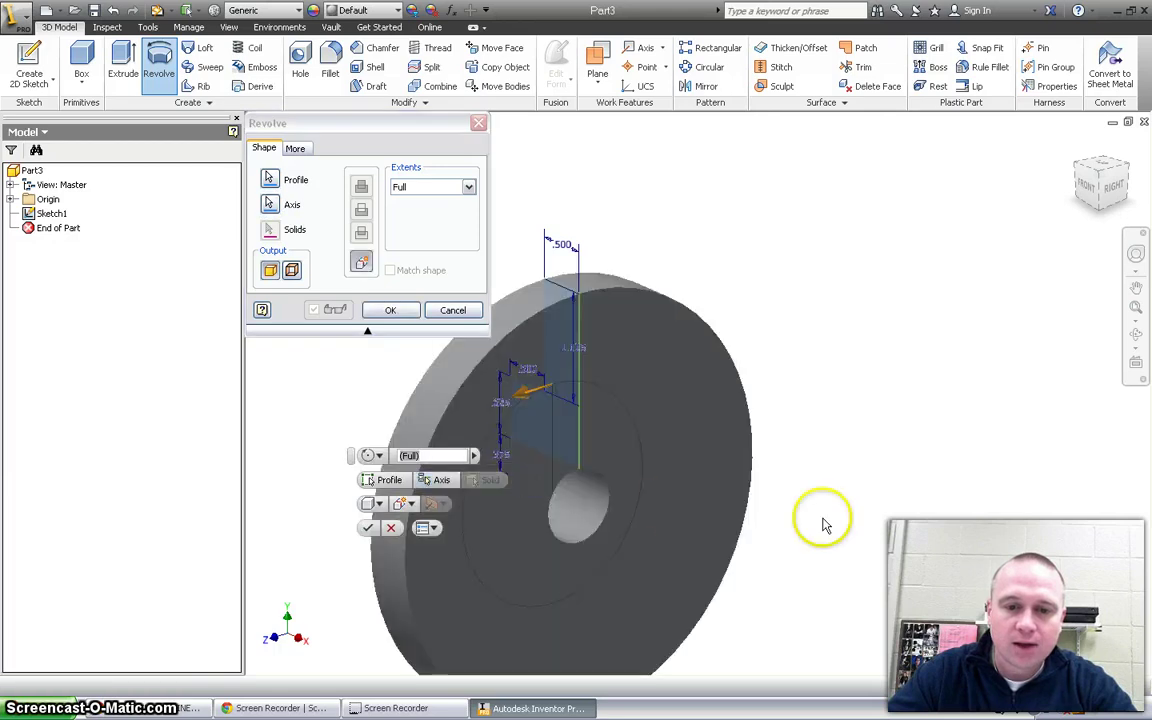
click(1134, 334)
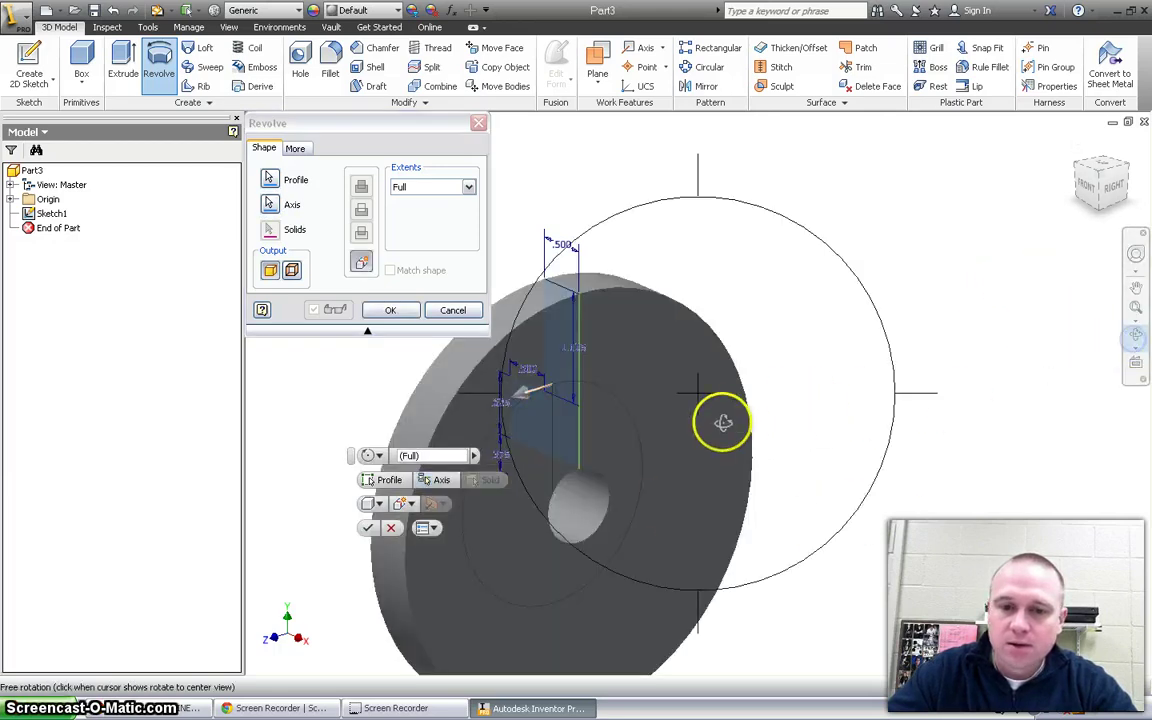
drag(715, 419, 791, 451)
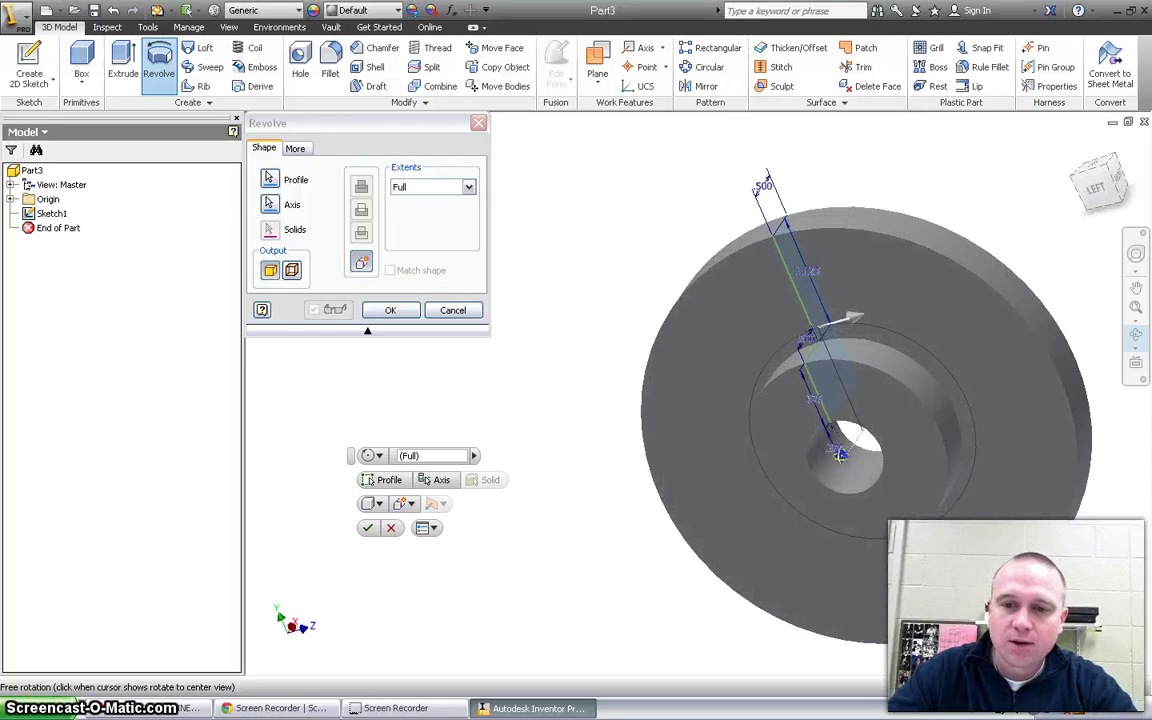
click(385, 312)
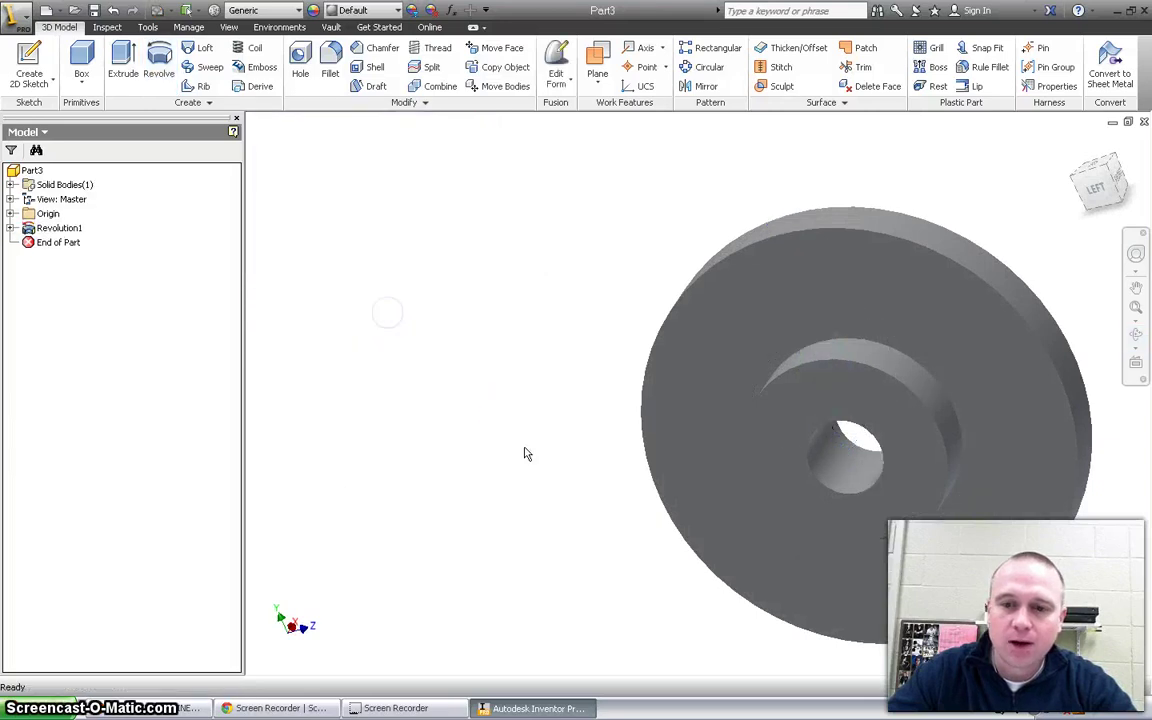
Start a 2D sketch on the large disk's flat face on the hub side
click(1077, 146)
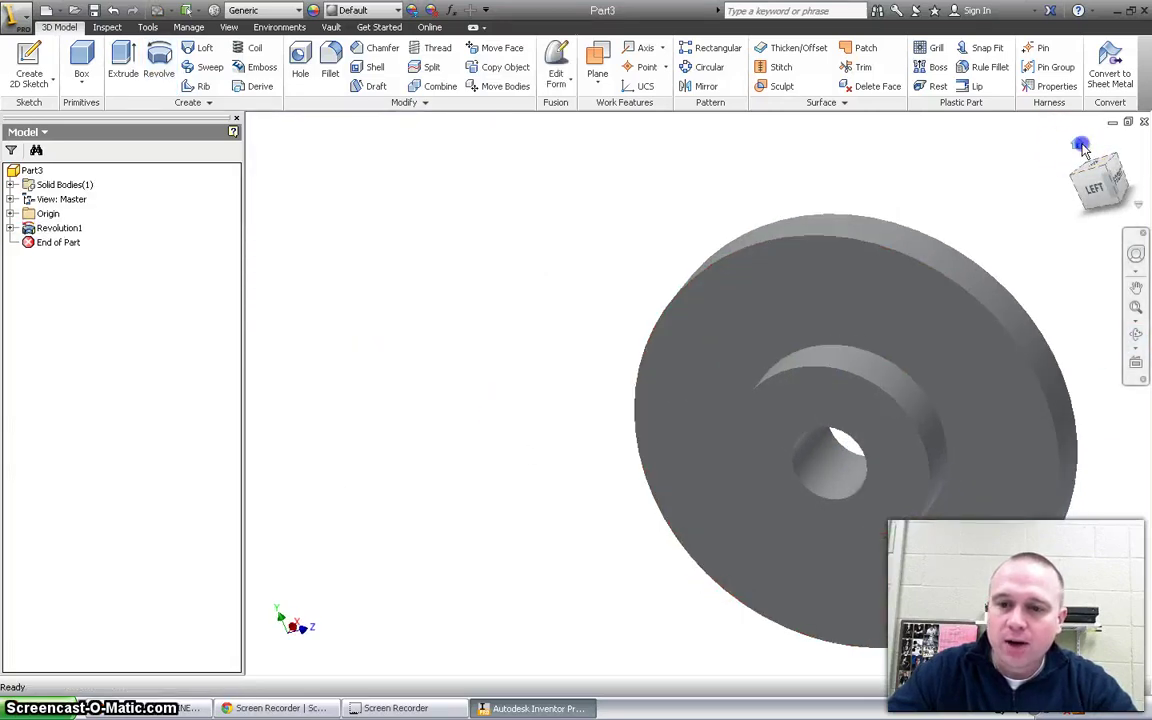
click(1136, 333)
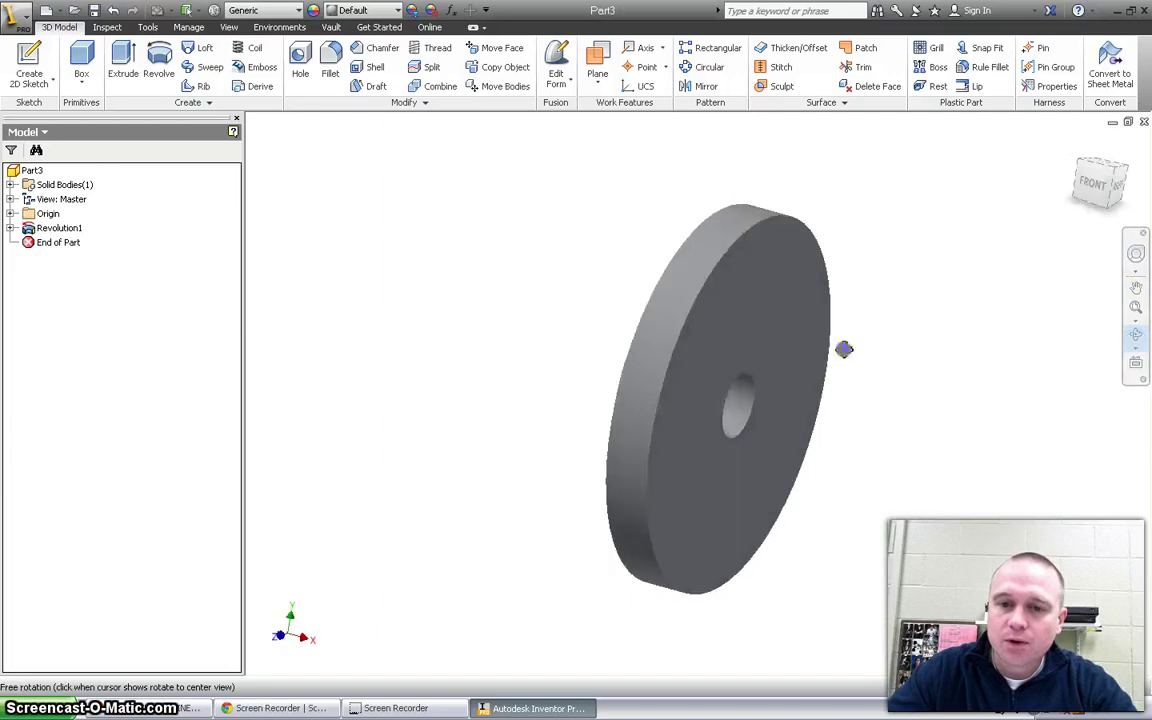
drag(843, 347, 977, 427)
click(405, 213)
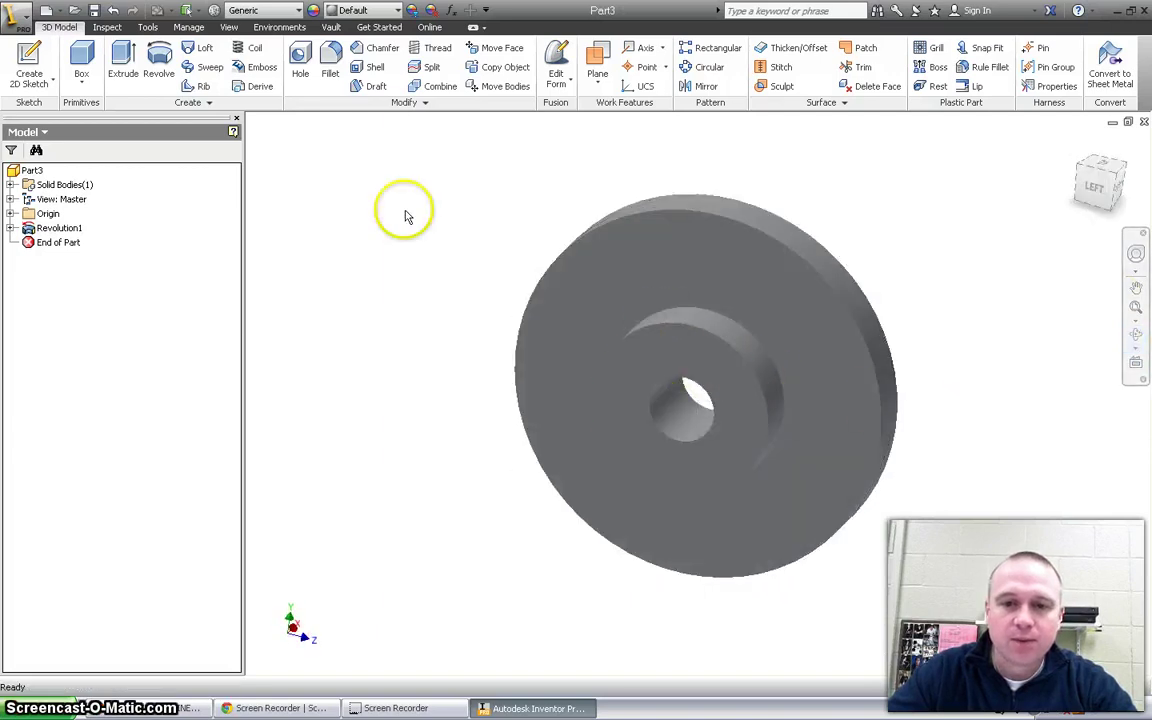
click(29, 72)
click(738, 248)
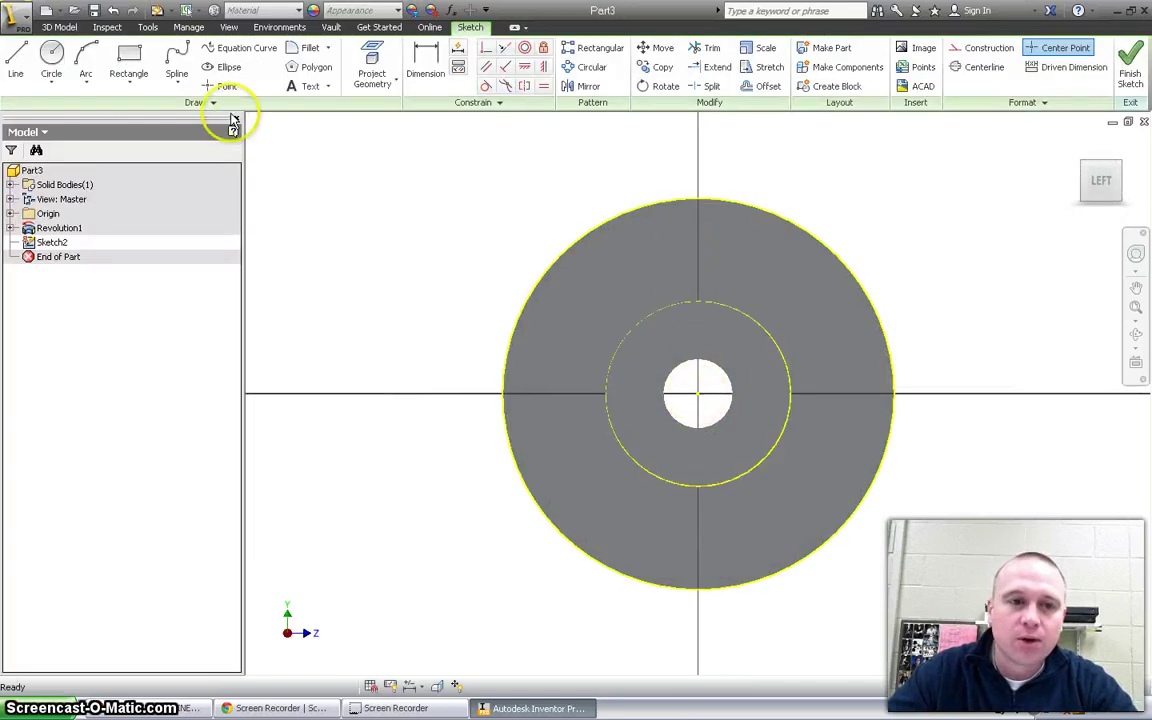
Place a sketch point on the flange directly above the bore's center, dimension it 1.65 in from the center, and finish the sketch
click(222, 86)
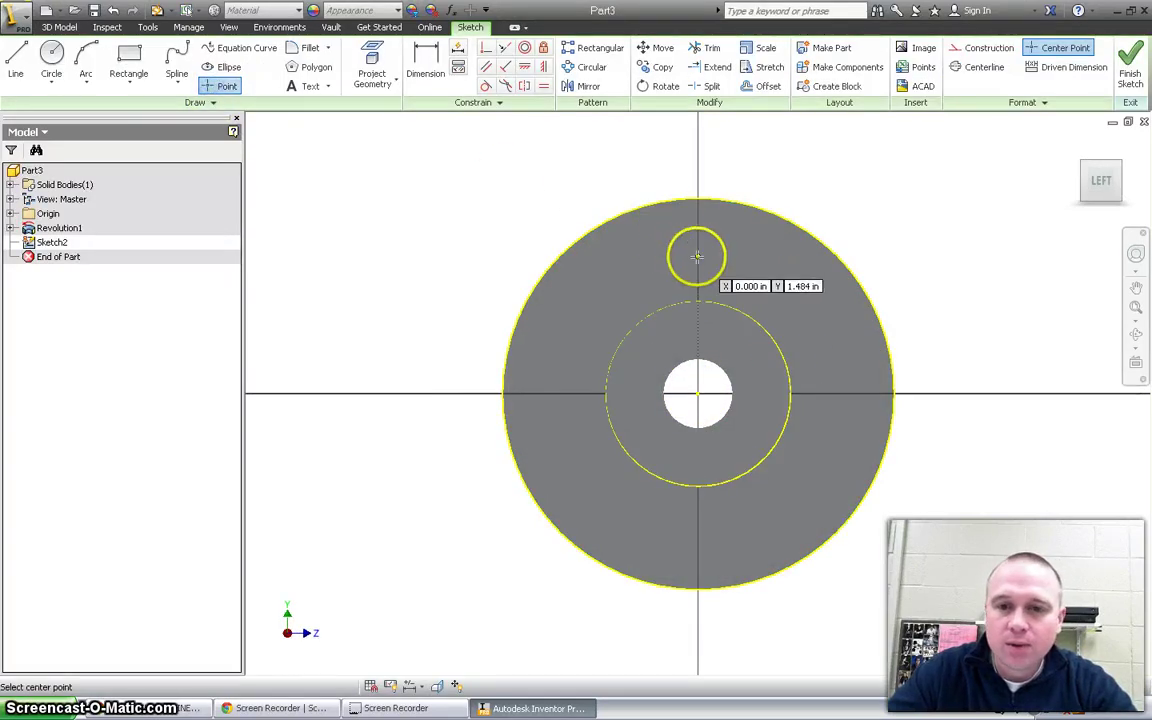
click(699, 236)
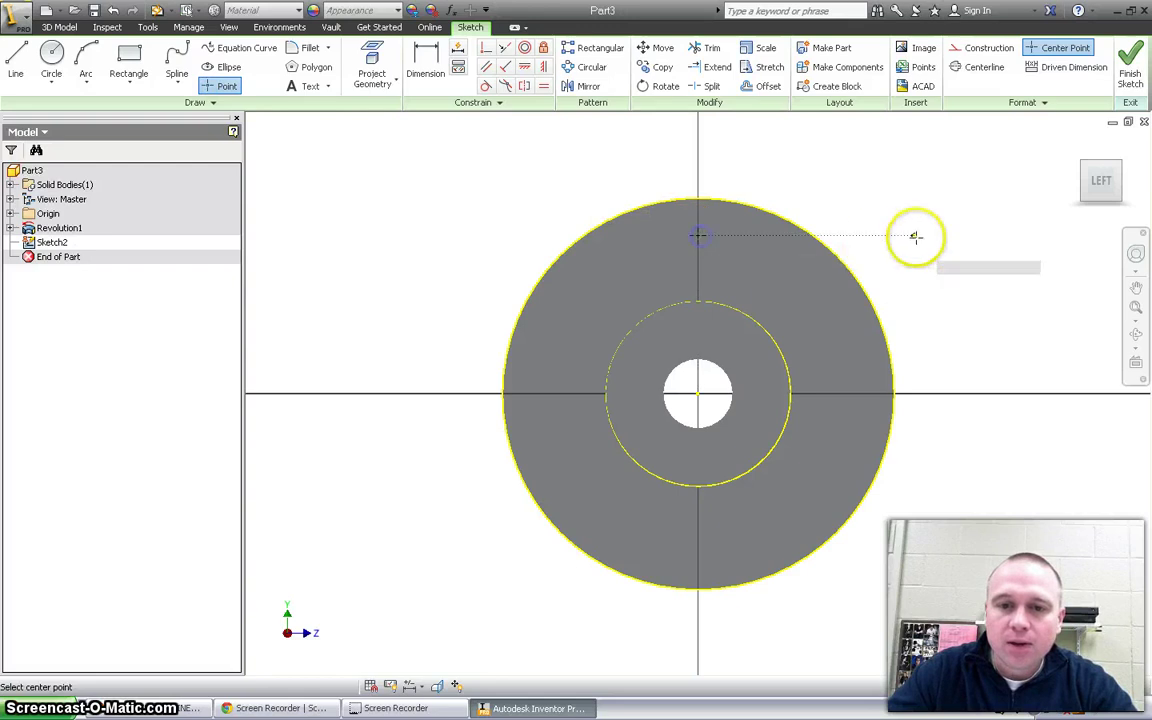
click(425, 66)
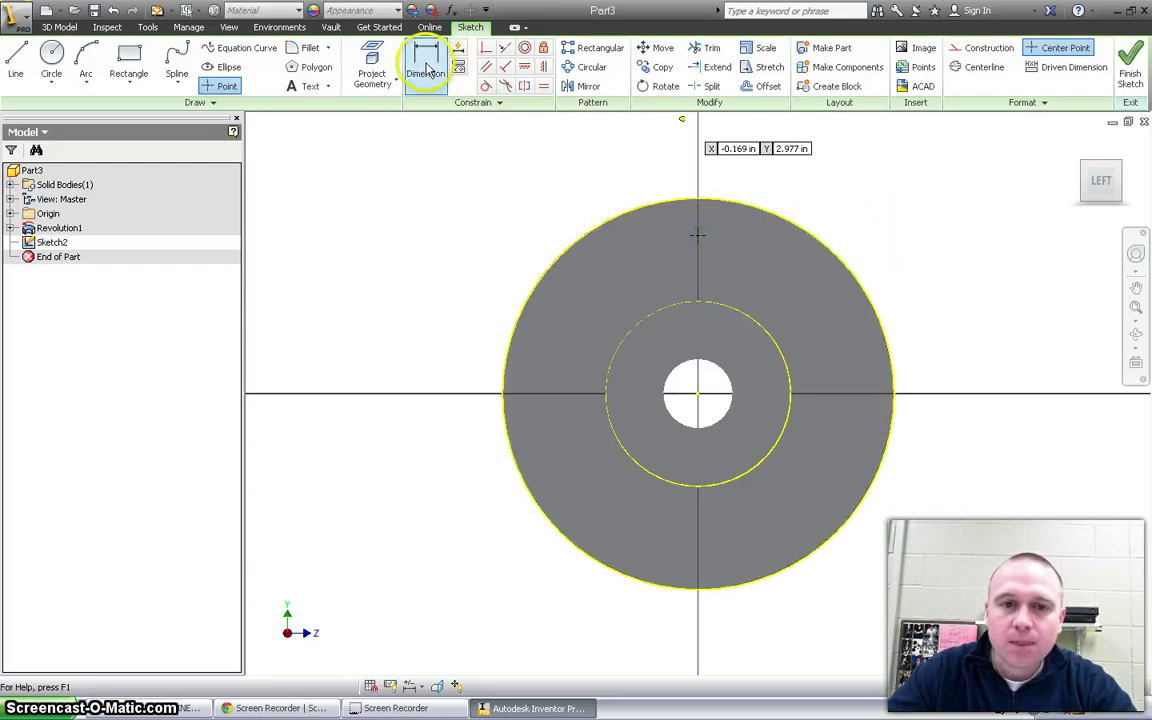
click(699, 236)
click(699, 397)
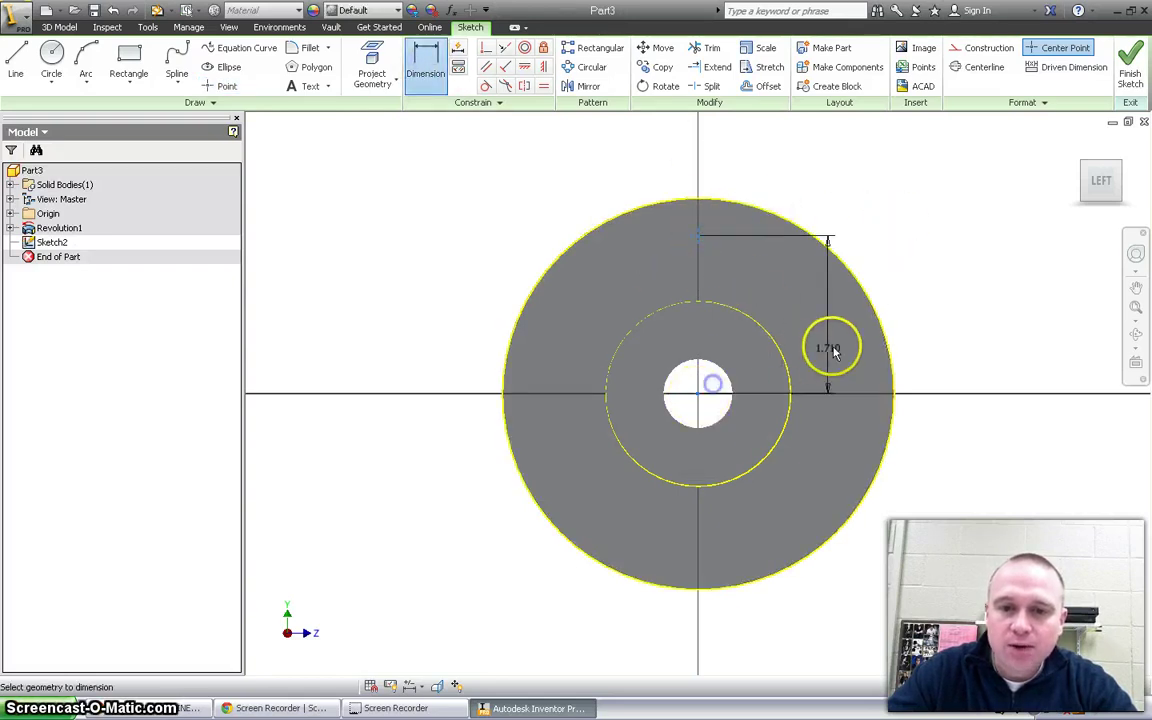
click(946, 339)
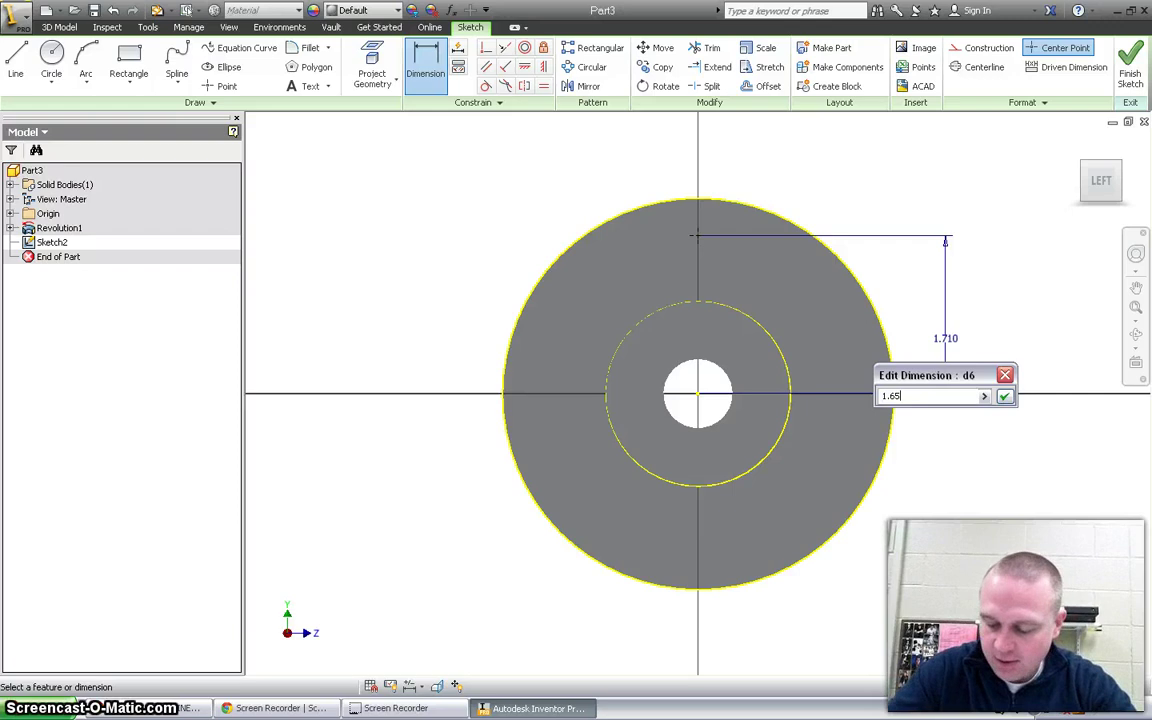
text(1.65)
key(Return)
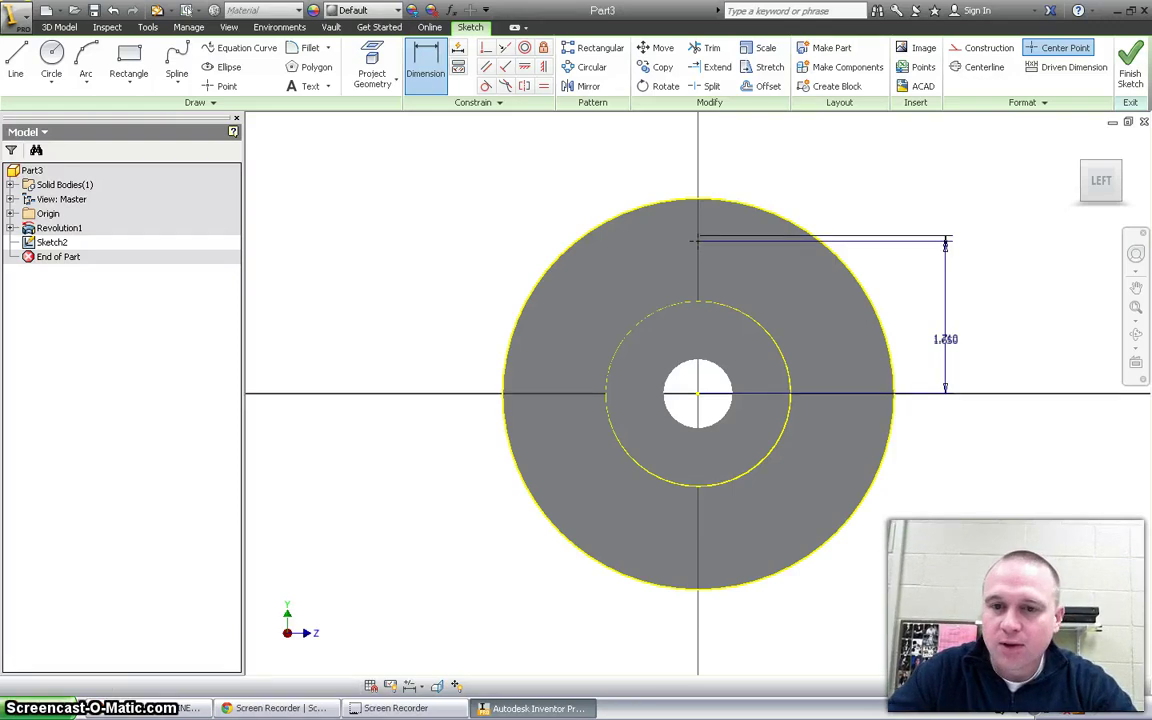
click(1128, 62)
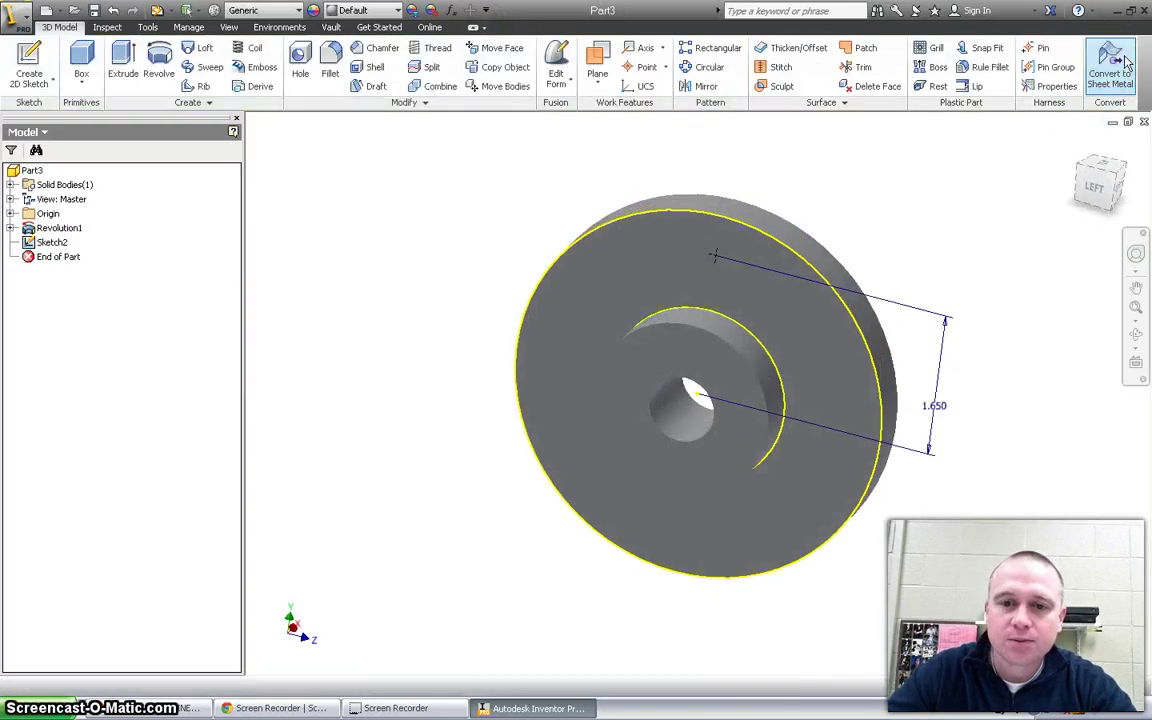
Create a simple 0.5 in diameter hole at the sketched point with Through All termination
click(302, 62)
click(865, 292)
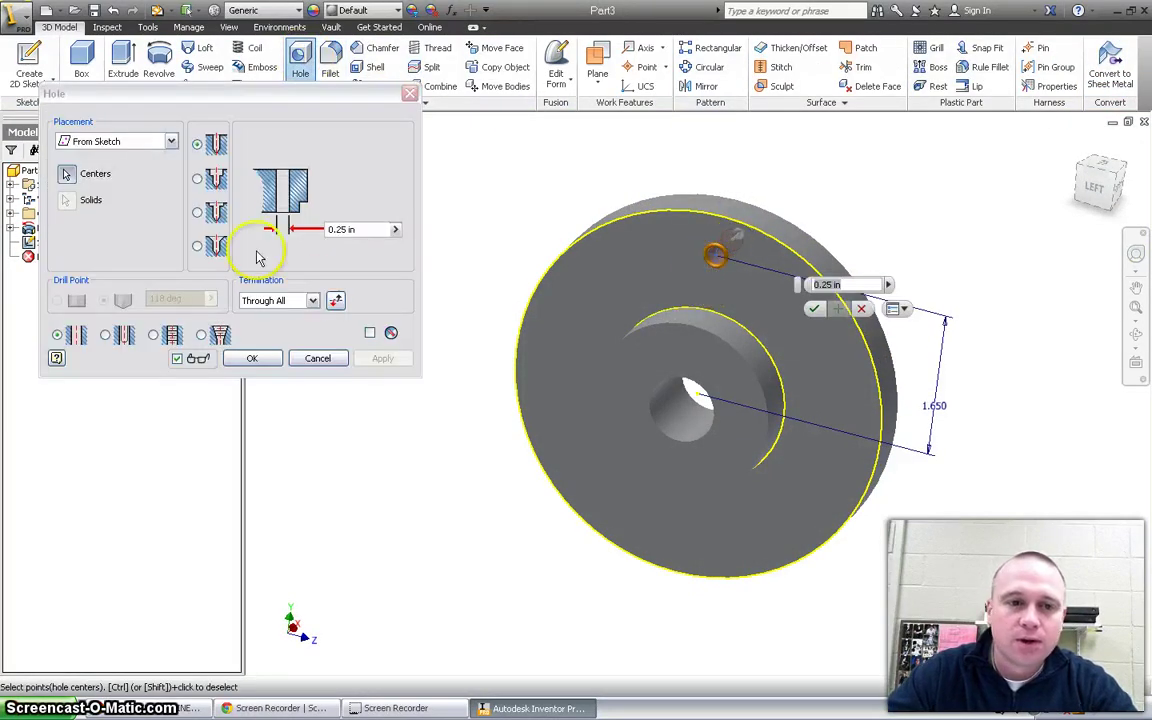
click(363, 229)
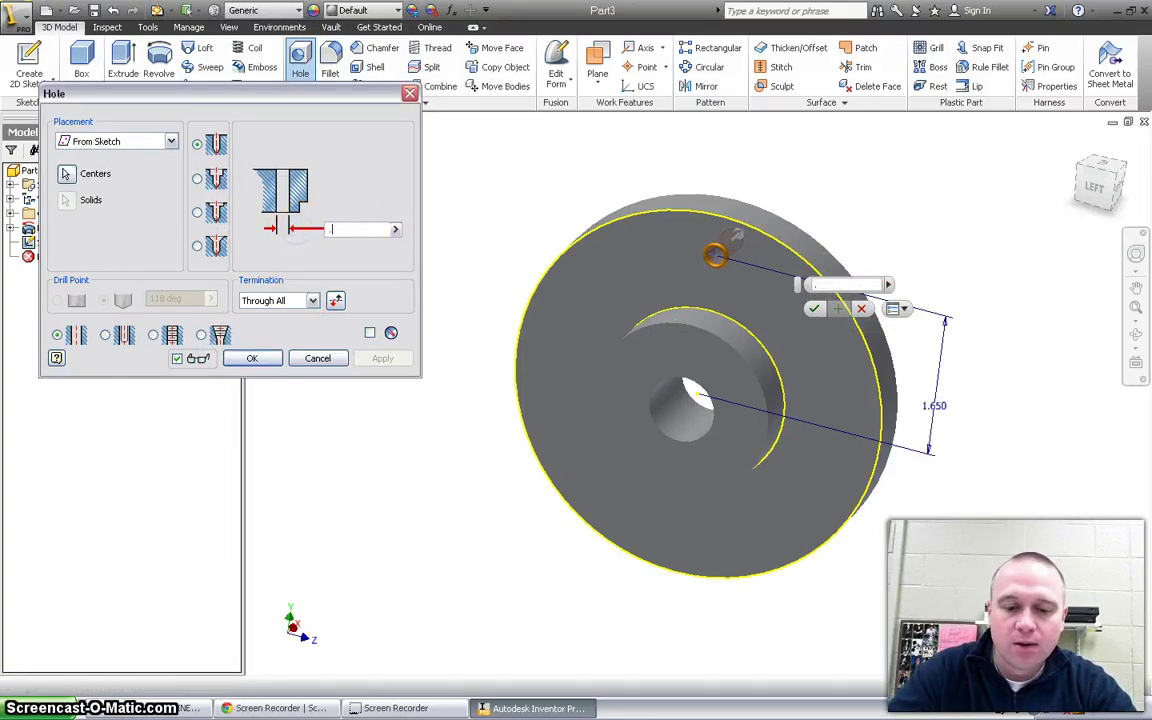
click(289, 314)
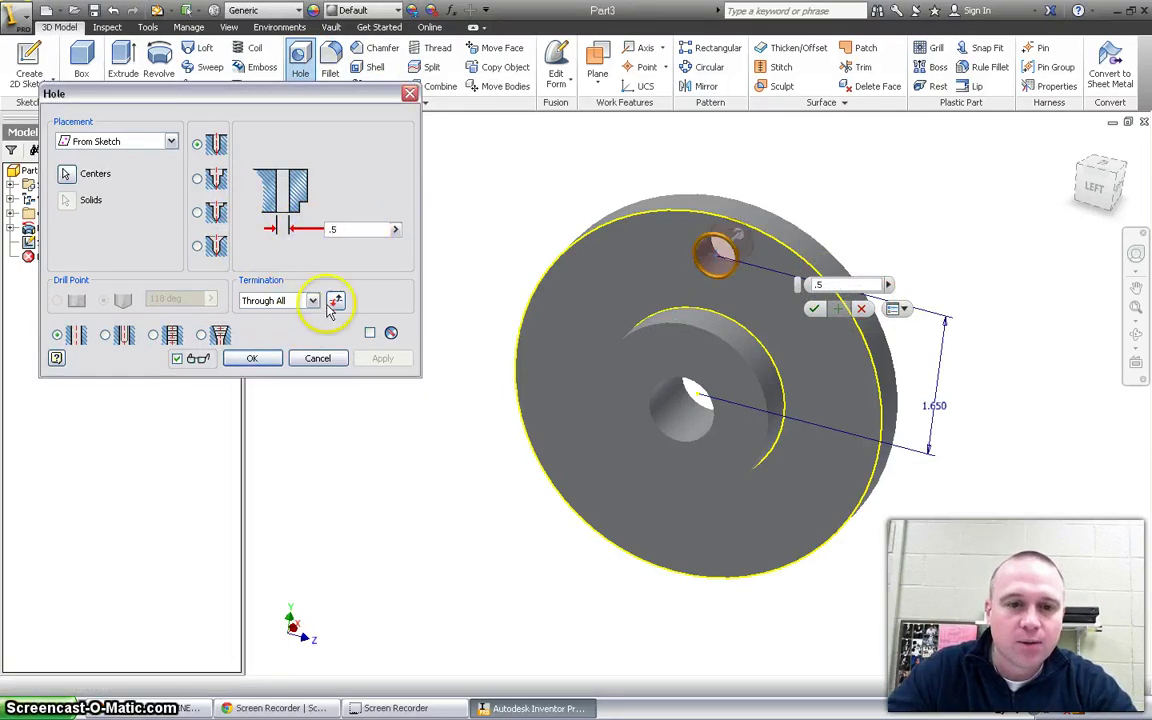
click(313, 301)
click(303, 326)
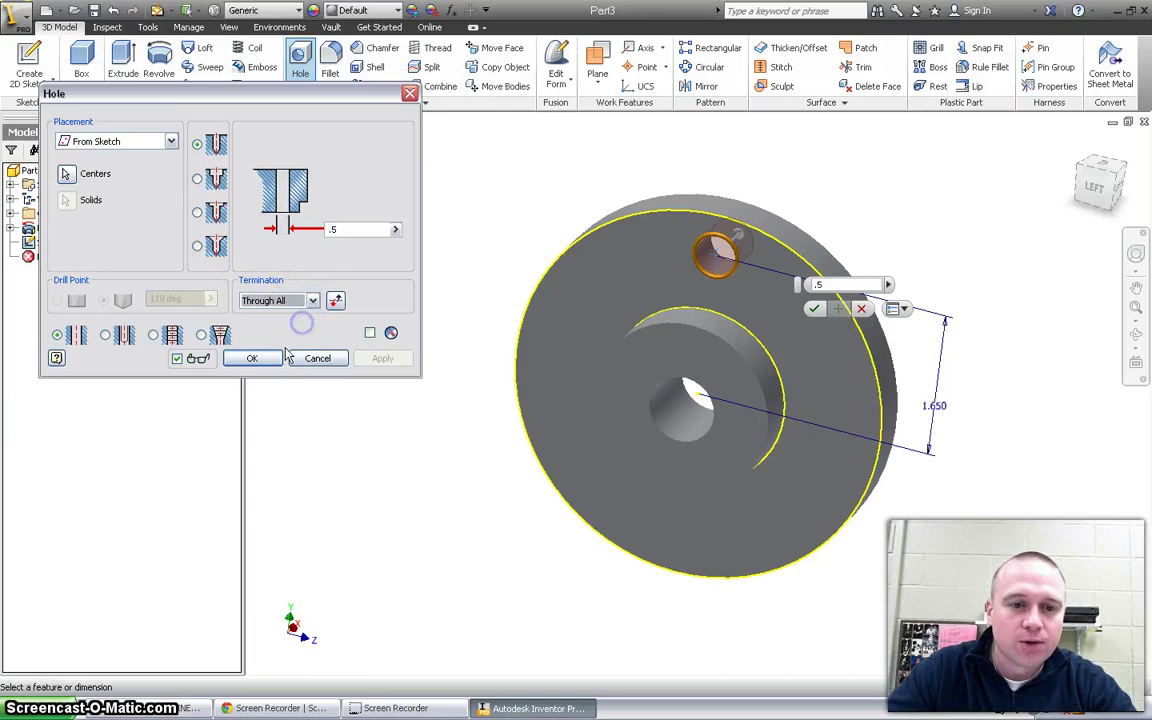
click(278, 362)
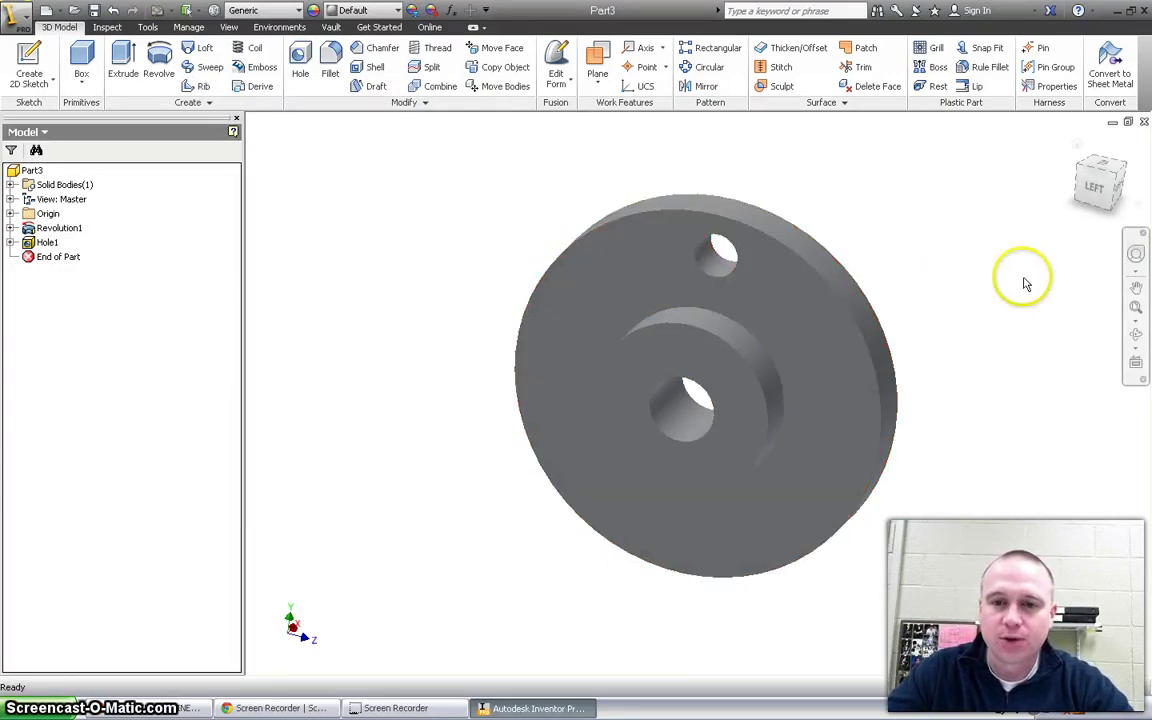
Make a circular pattern of the flange hole around the hub's axis with 10 occurrences over 360 deg
click(710, 67)
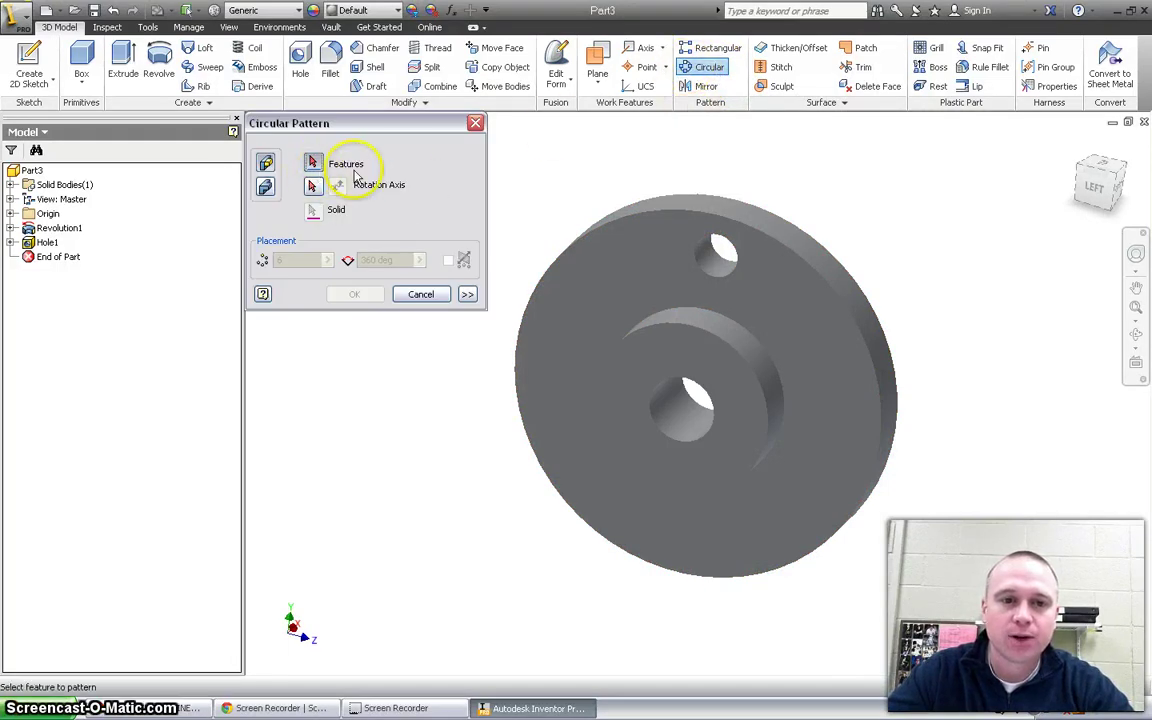
click(736, 270)
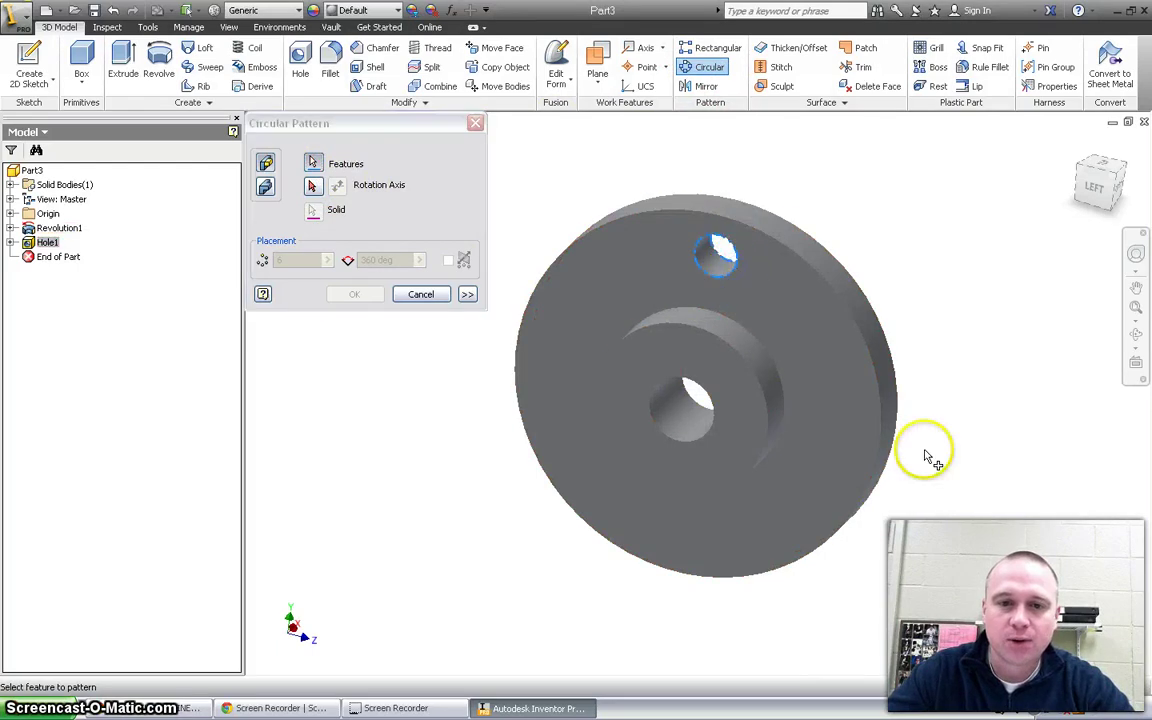
click(313, 190)
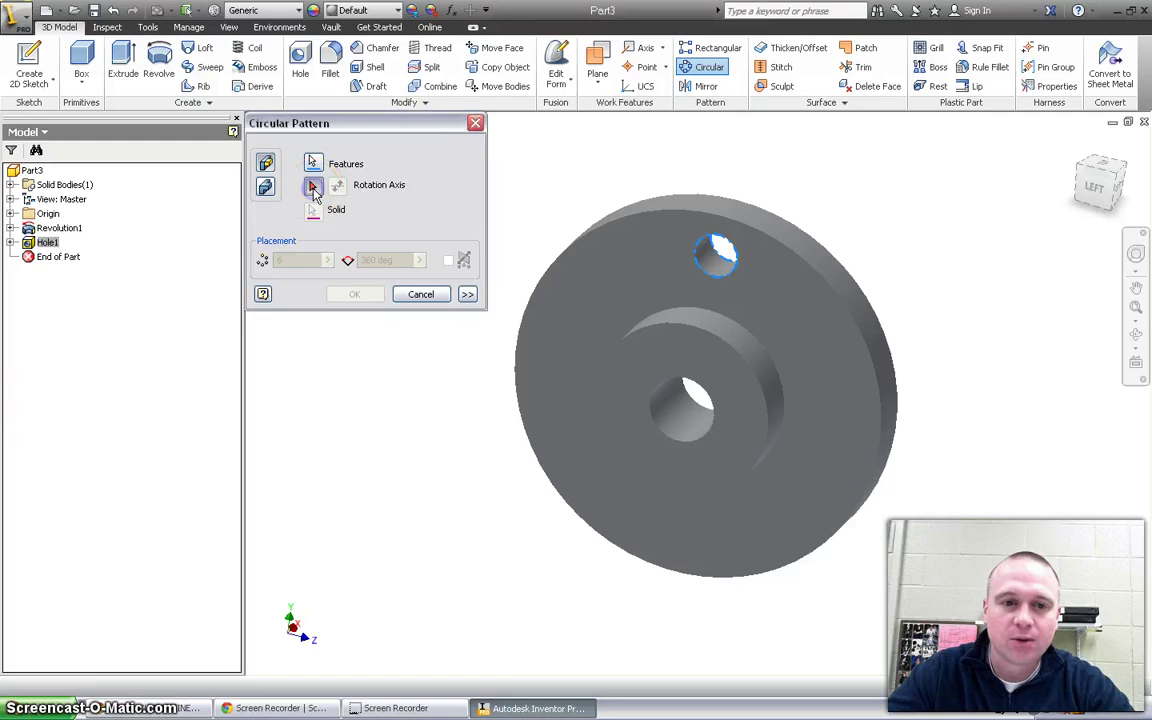
click(869, 364)
click(881, 362)
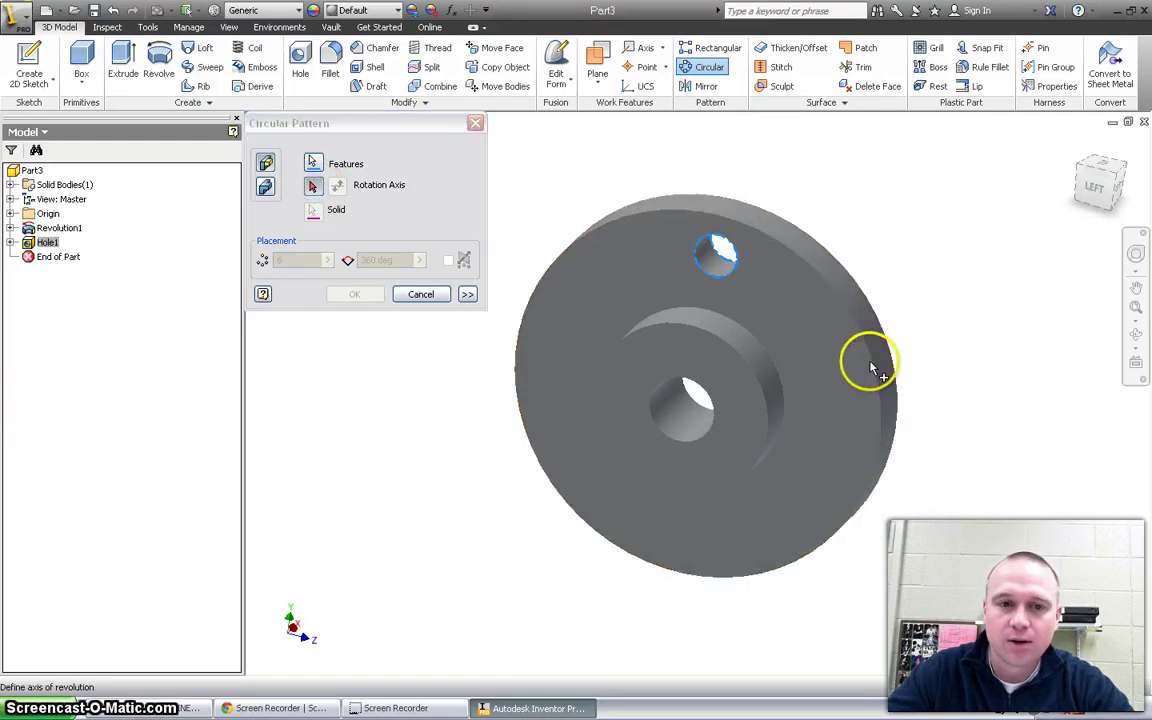
click(812, 363)
click(868, 346)
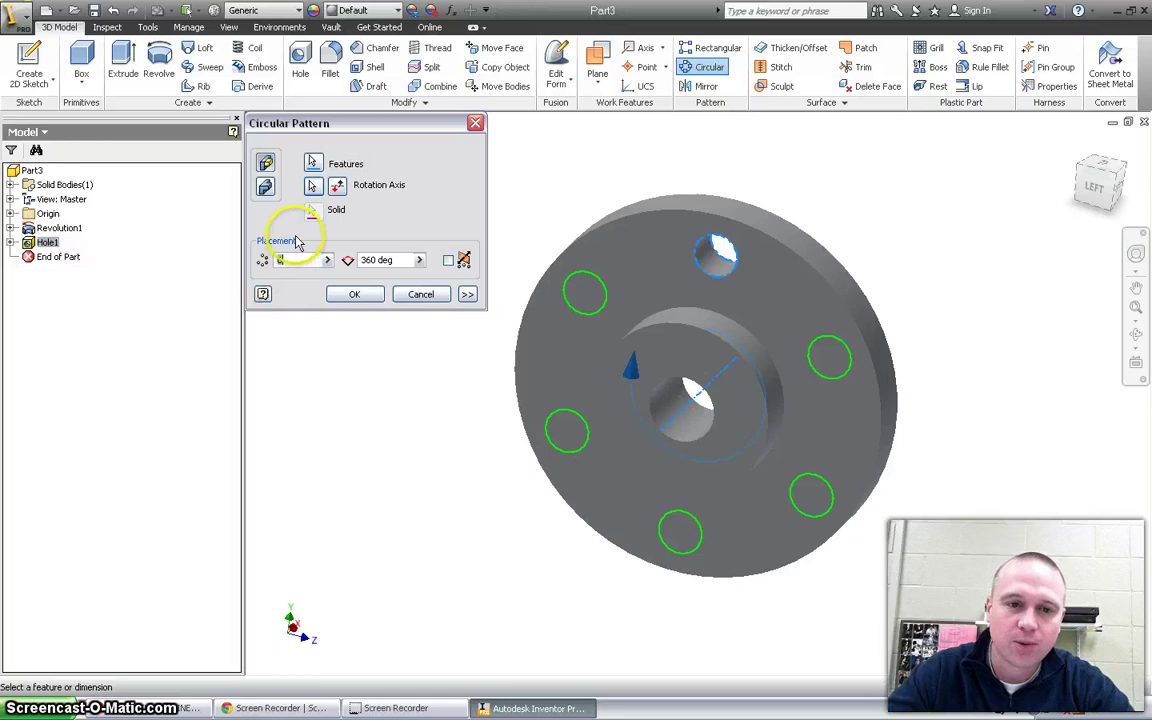
text(10)
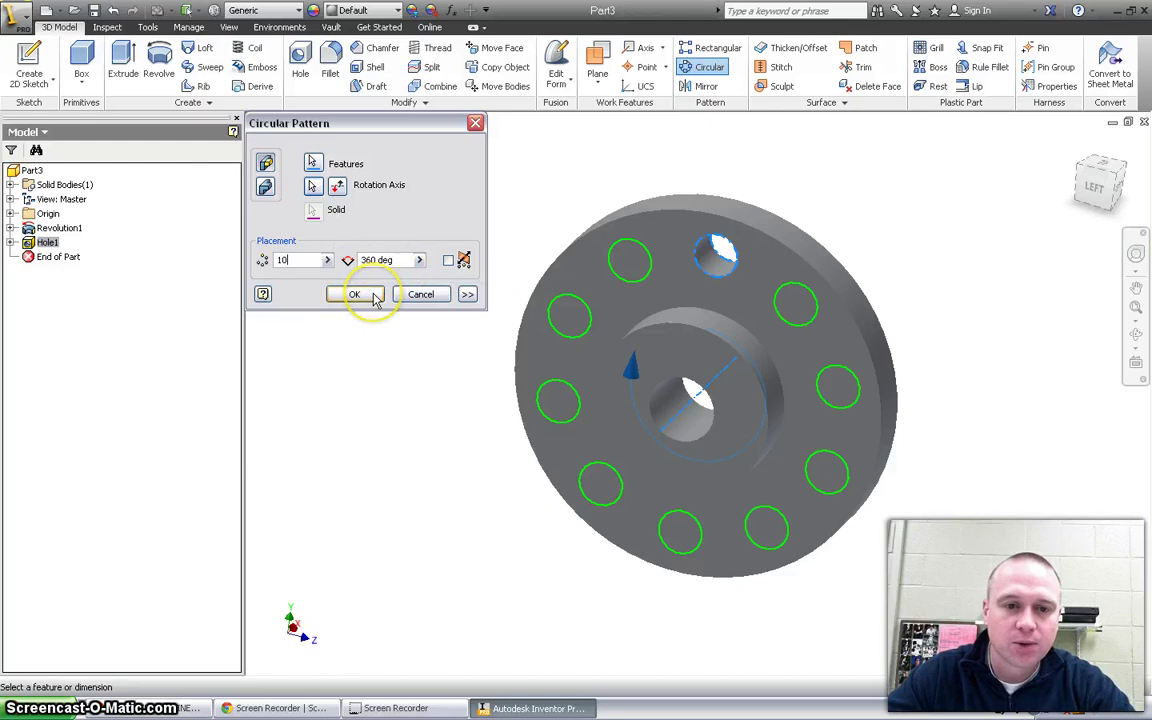
click(355, 294)
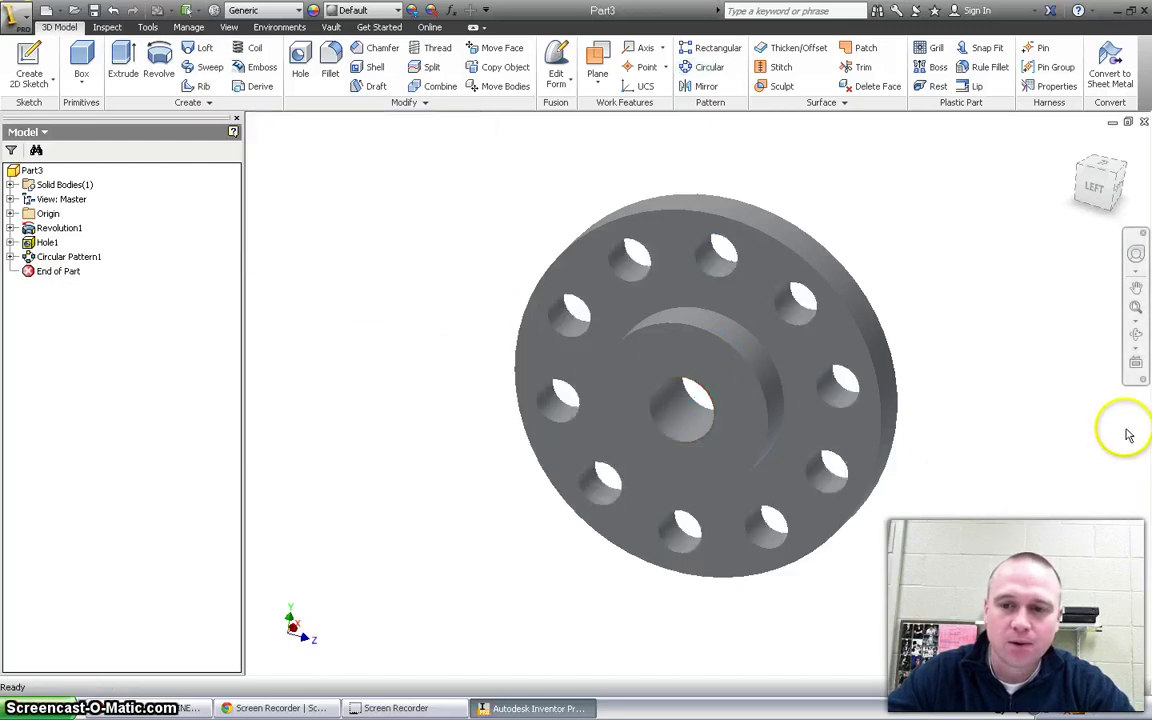
click(1139, 345)
drag(771, 365, 661, 419)
click(799, 248)
click(715, 239)
key(Escape)
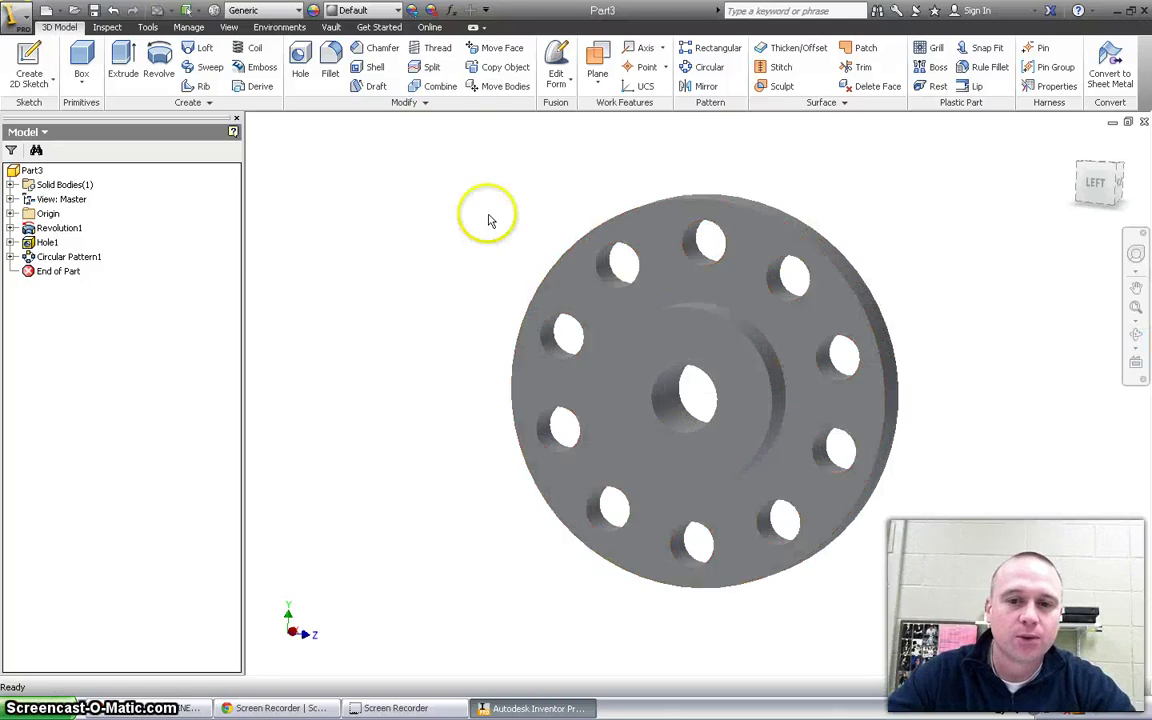